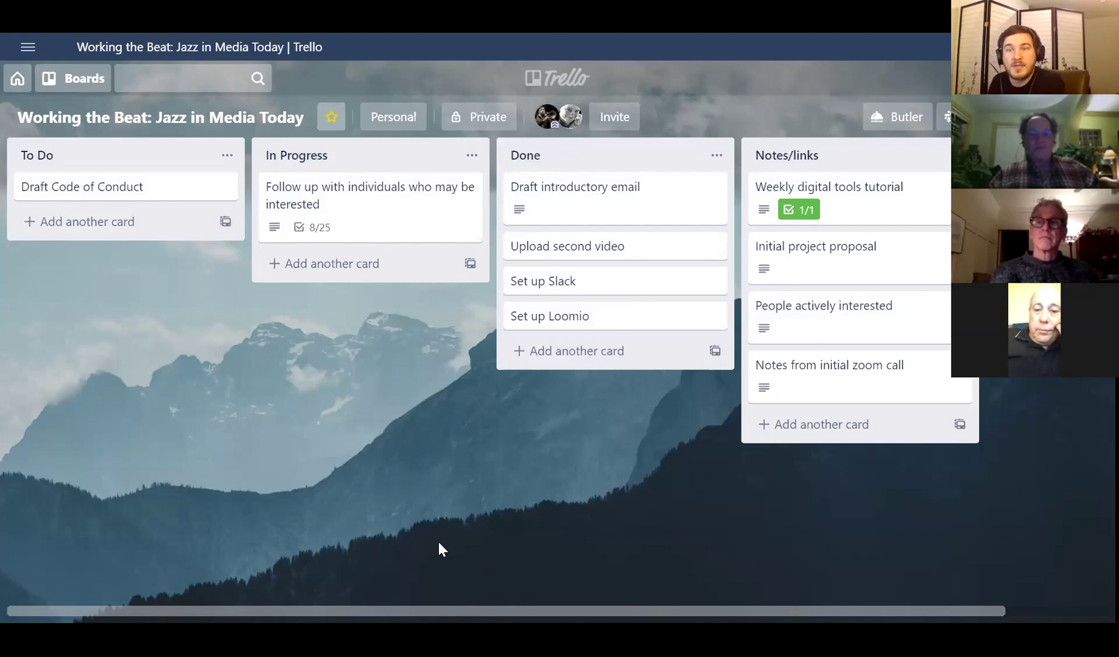
- Add an 'A Thing To Do' card to the To Do list and open its details
click(95, 225)
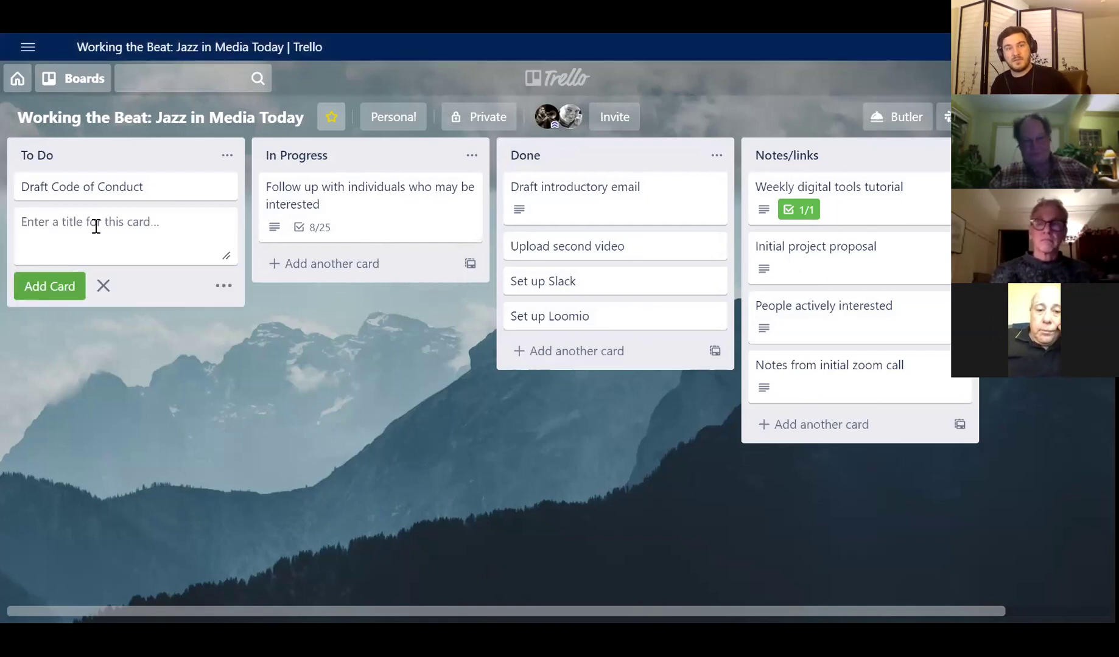
text(A Thing To Do)
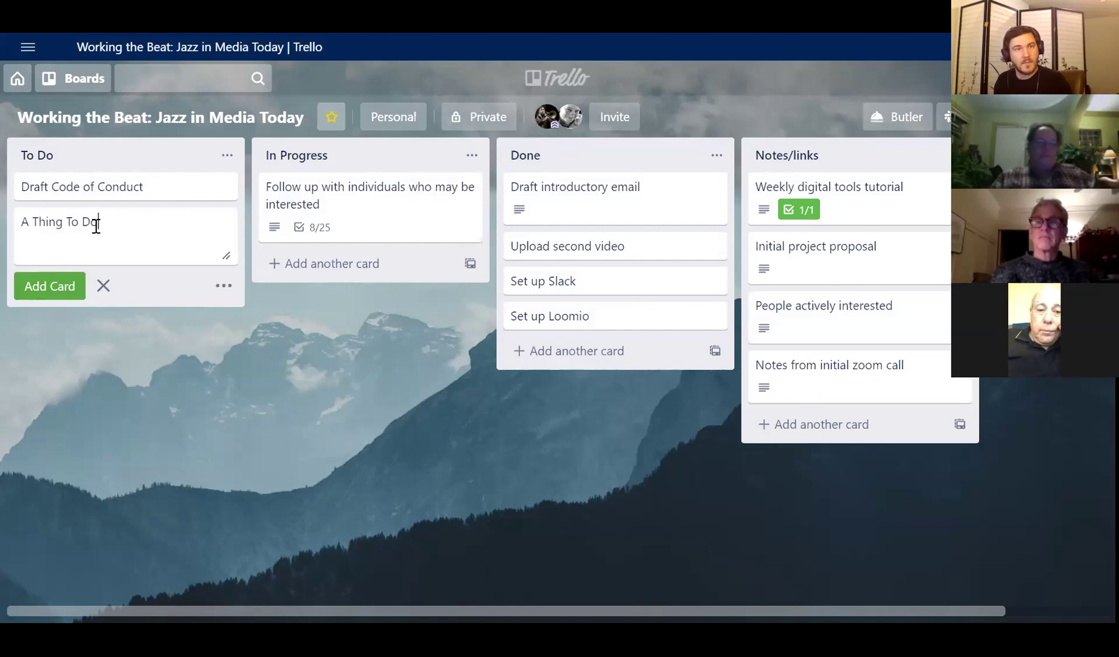
click(50, 286)
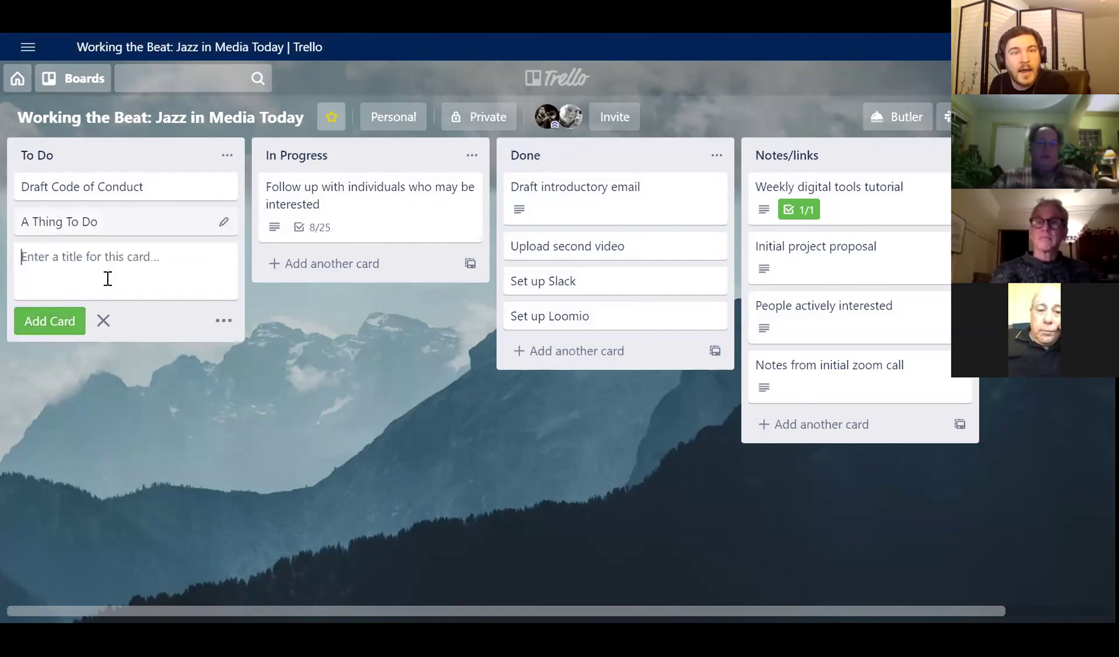
click(169, 225)
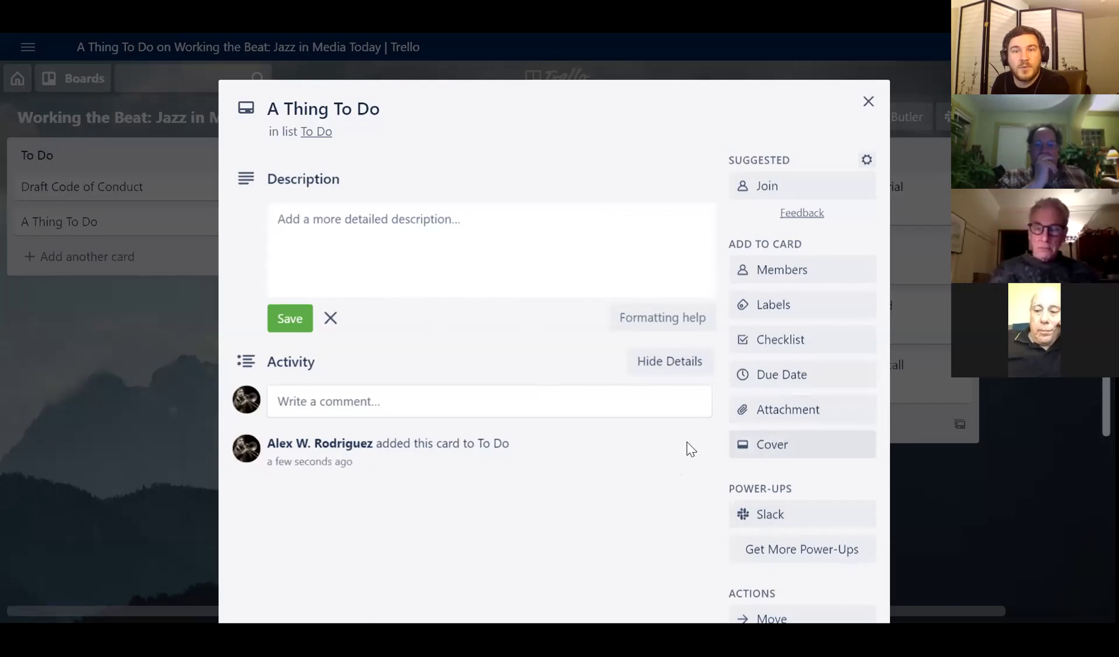
- Add a checklist with 'This thing first' and 'This thing second', ticking the first item
click(789, 343)
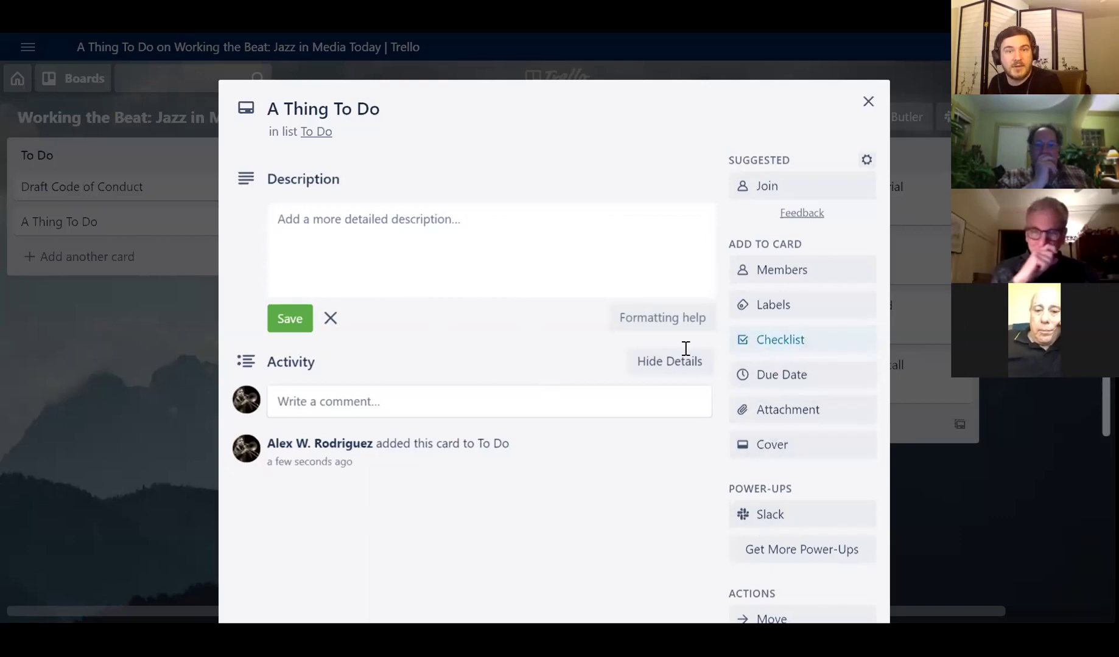
click(798, 534)
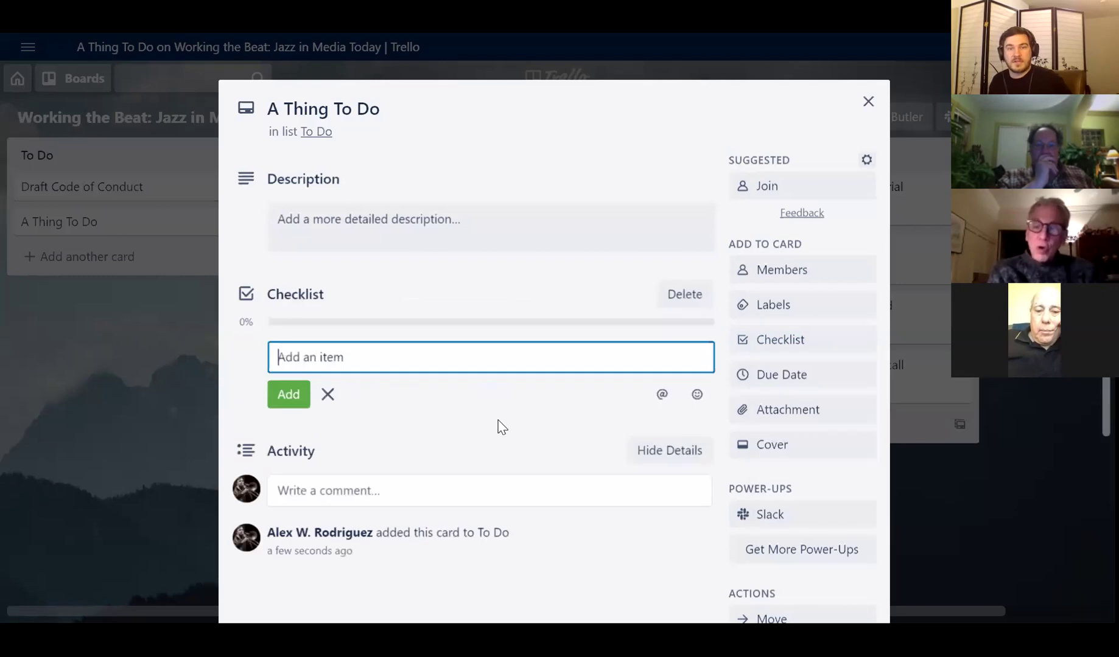
text(This )
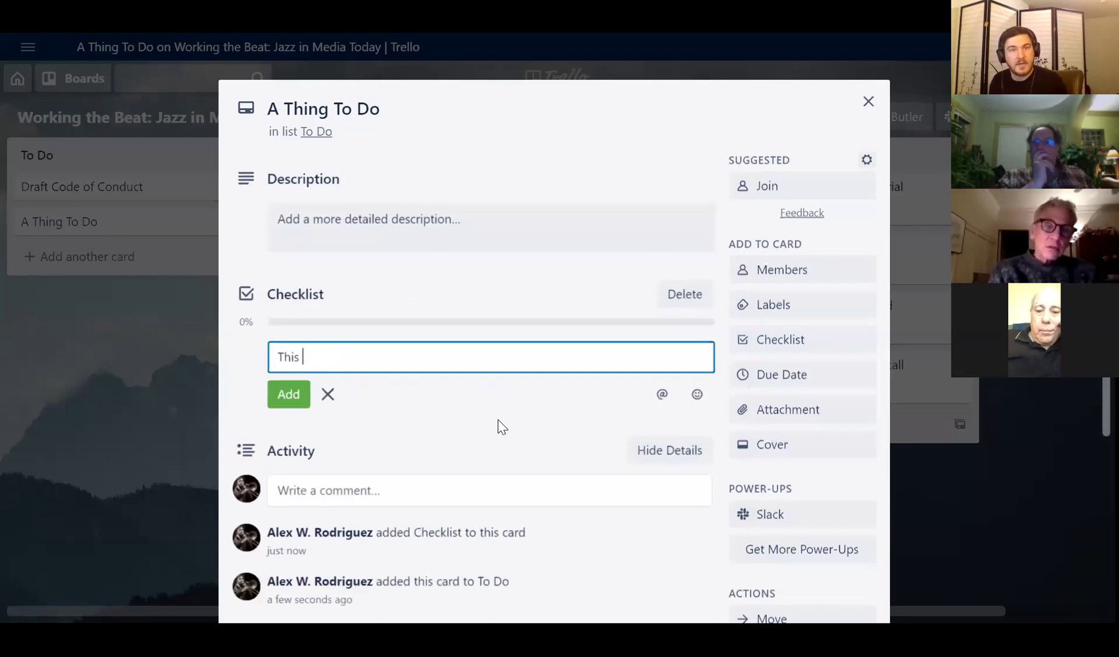
text(thing first)
key(Return)
text(This th)
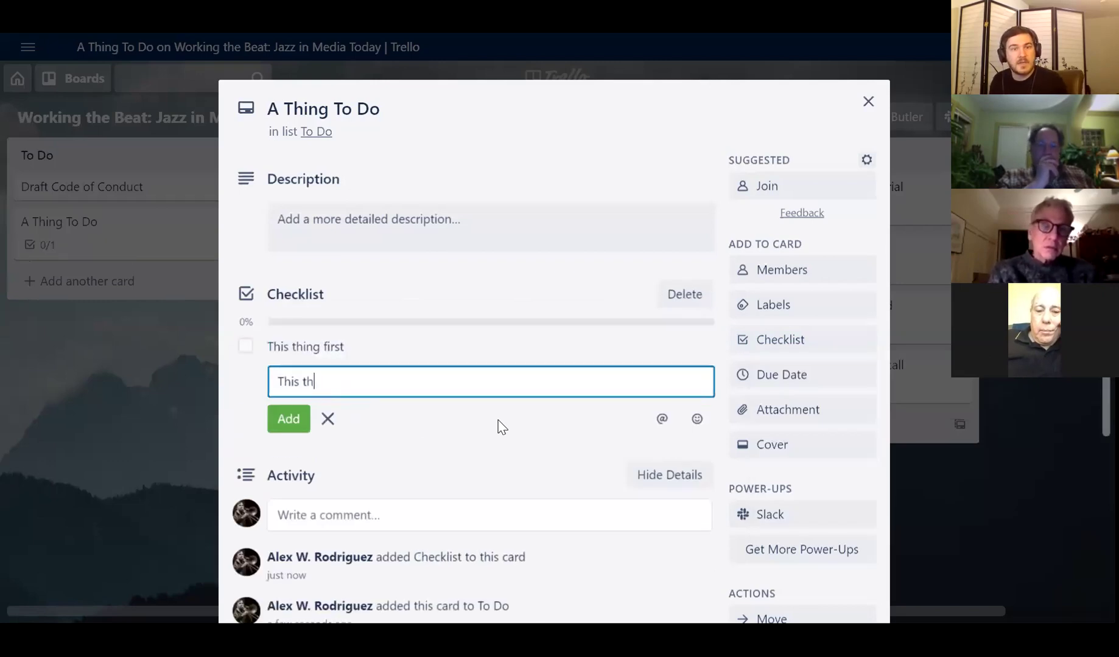
text(ing second)
key(Return)
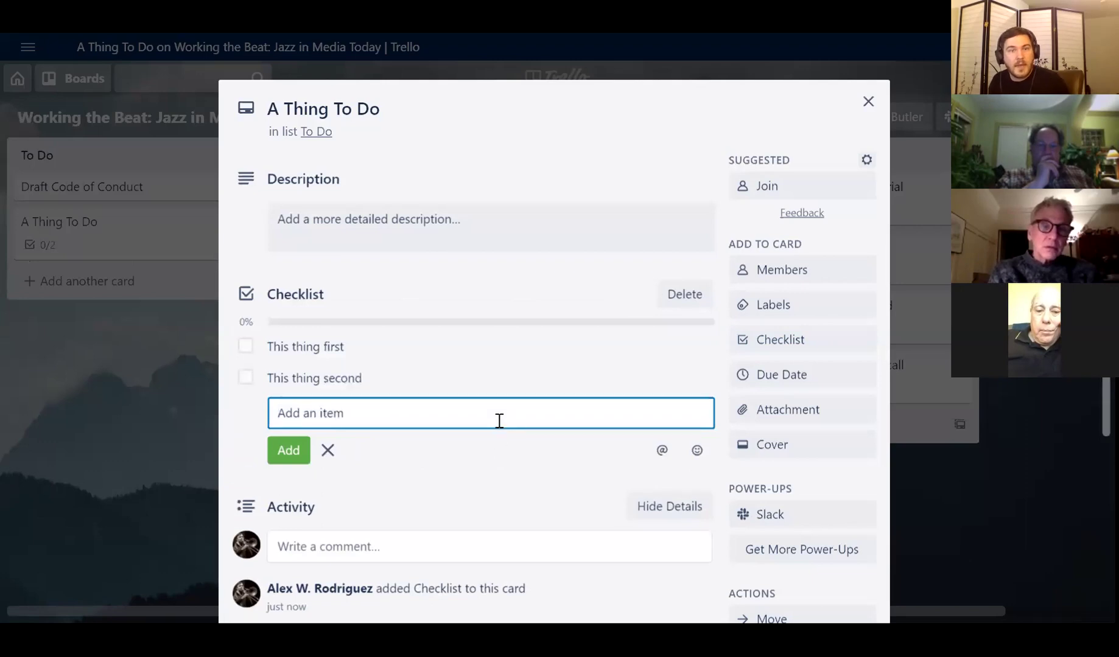
click(243, 350)
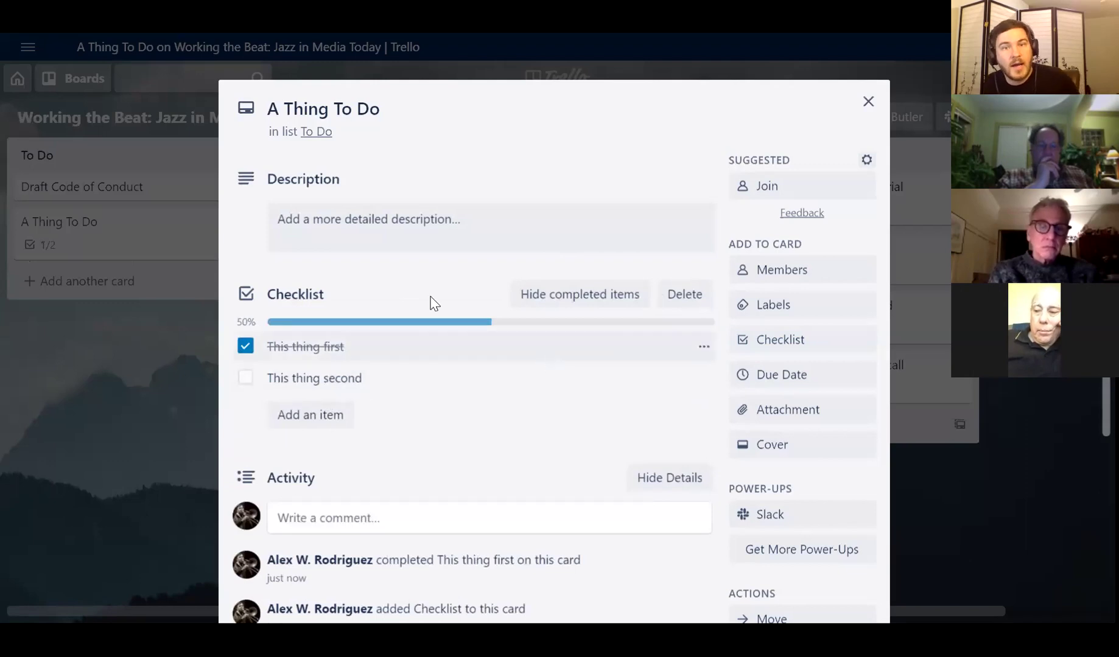
- Delete the checklist from the card and start editing its description
click(688, 302)
click(712, 424)
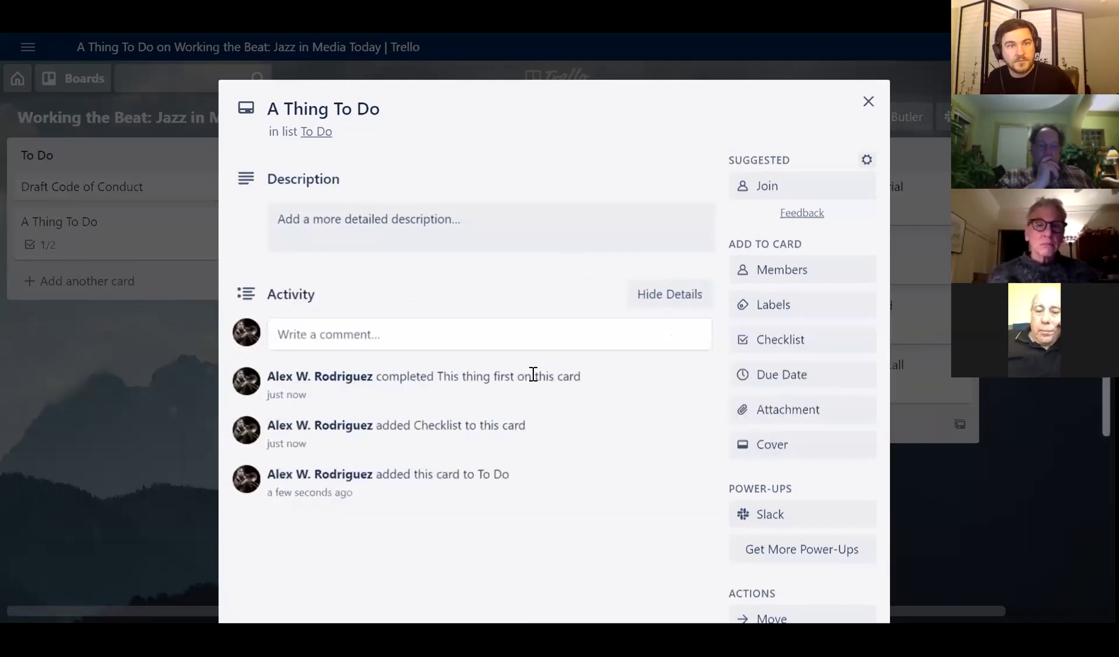
click(399, 226)
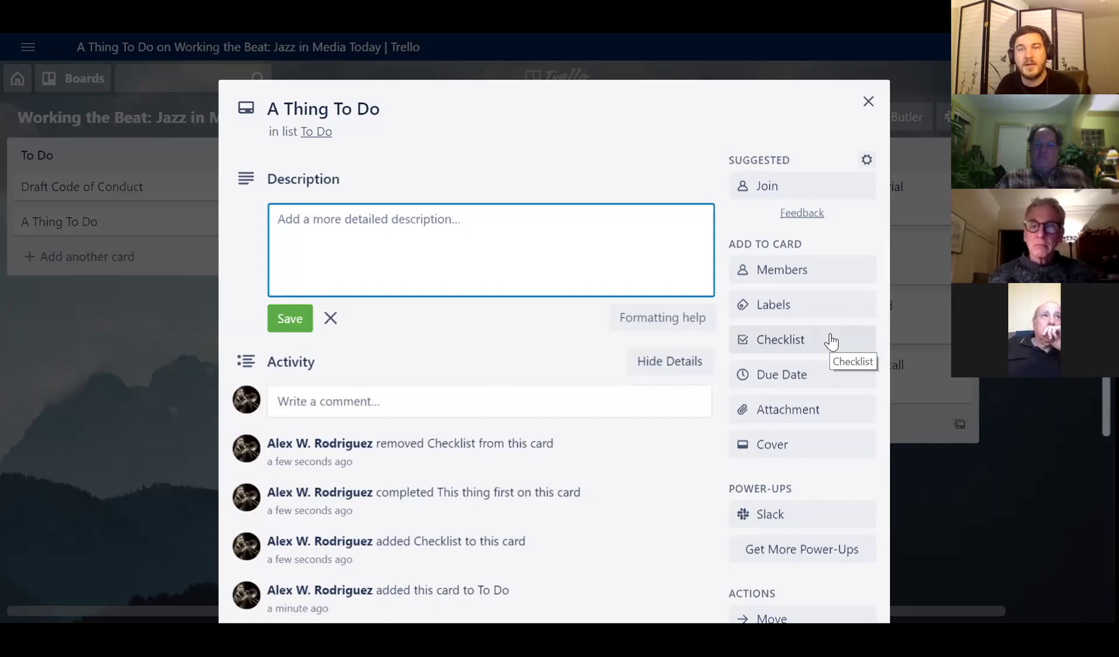
- Show the Members picker listing the board's two assignable members
click(813, 269)
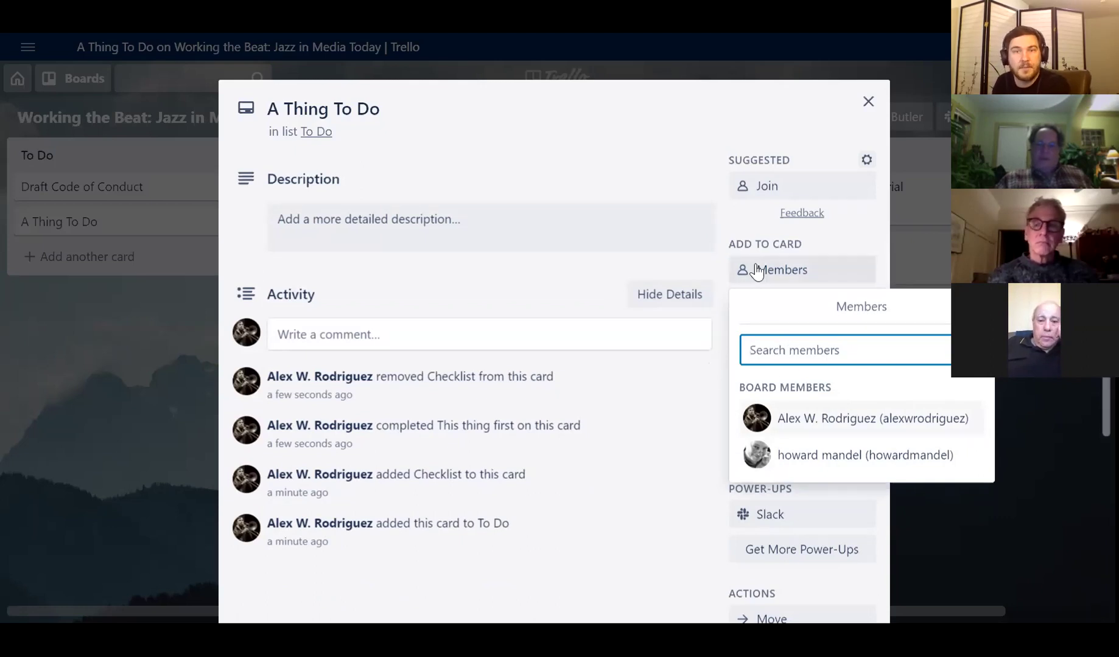
- Dismiss the Members popup without assigning anyone to A Thing To Do
click(722, 230)
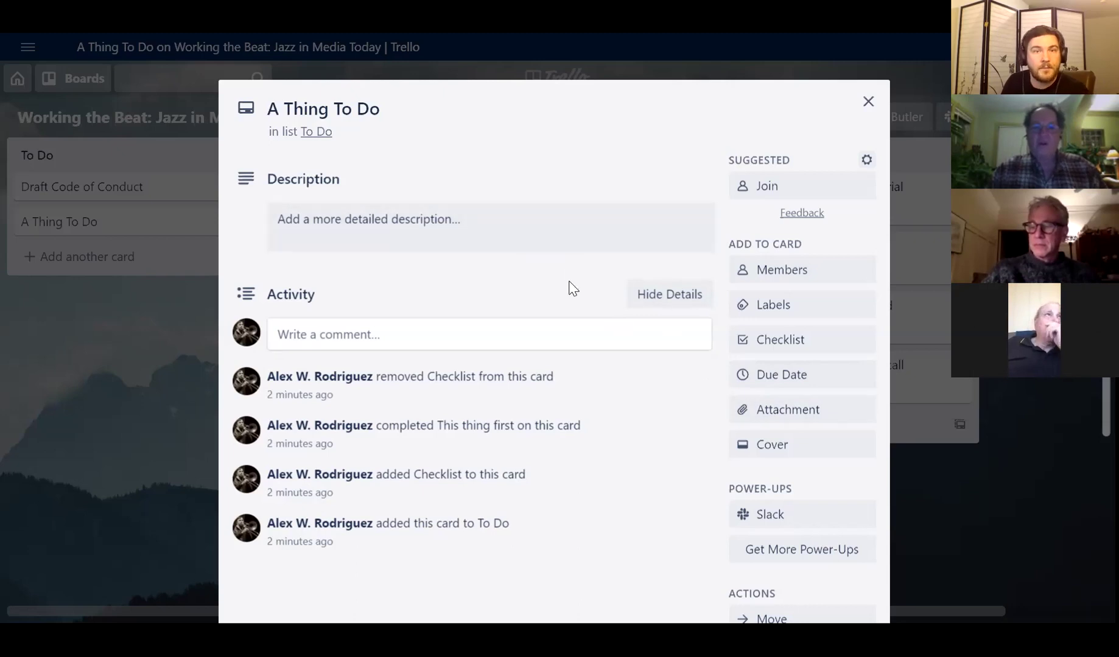
- Close the card and drag A Thing To Do into In Progress, below the follow-up card
click(868, 101)
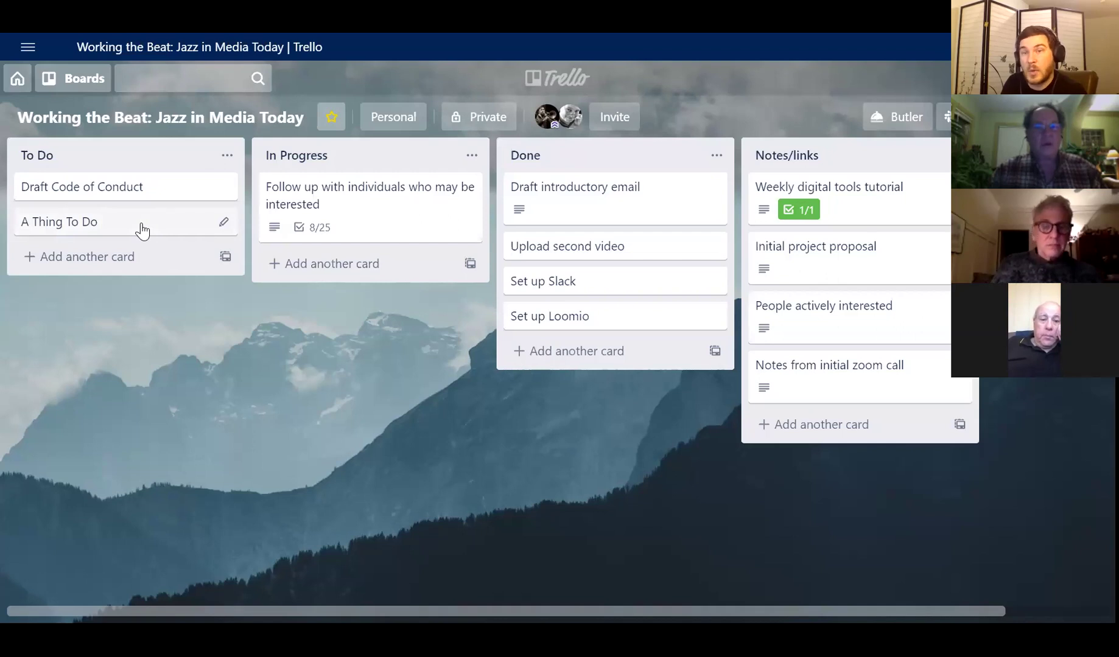
drag(142, 230, 378, 274)
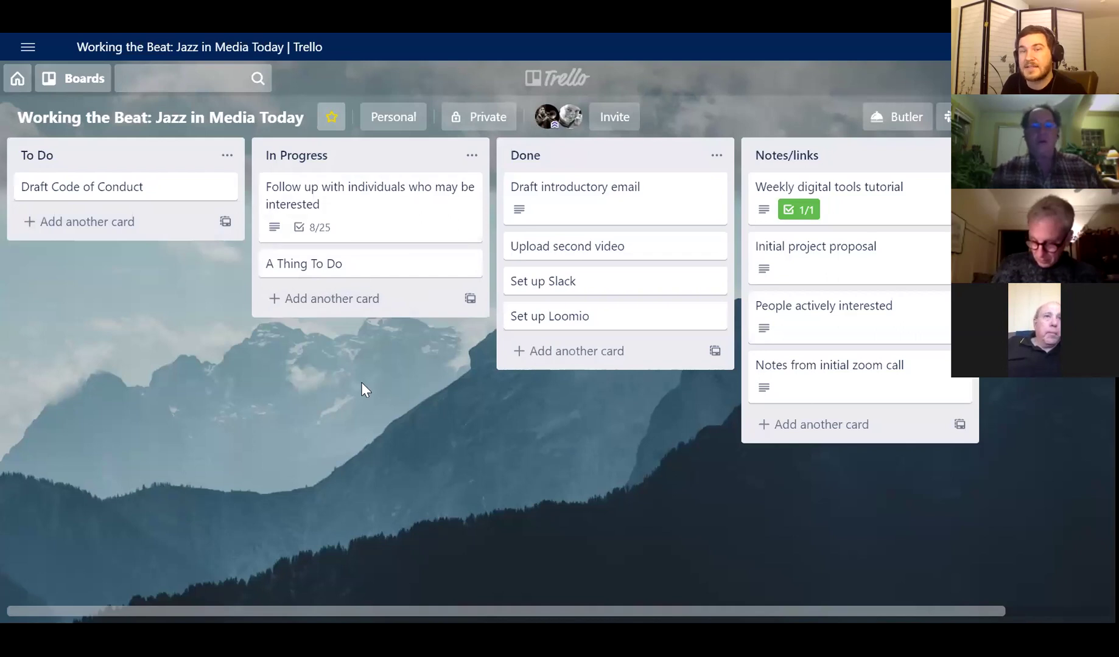
- Post 'Hi all, just got started on this' on A Thing To Do, check the activity, and close it
click(424, 275)
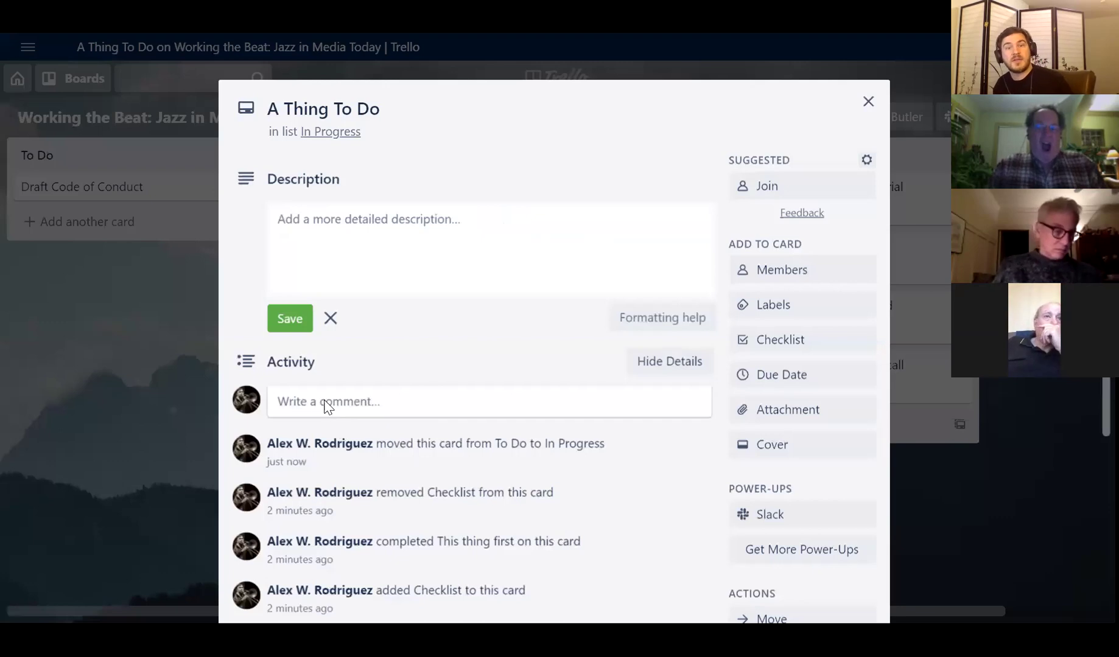
click(324, 402)
text(H)
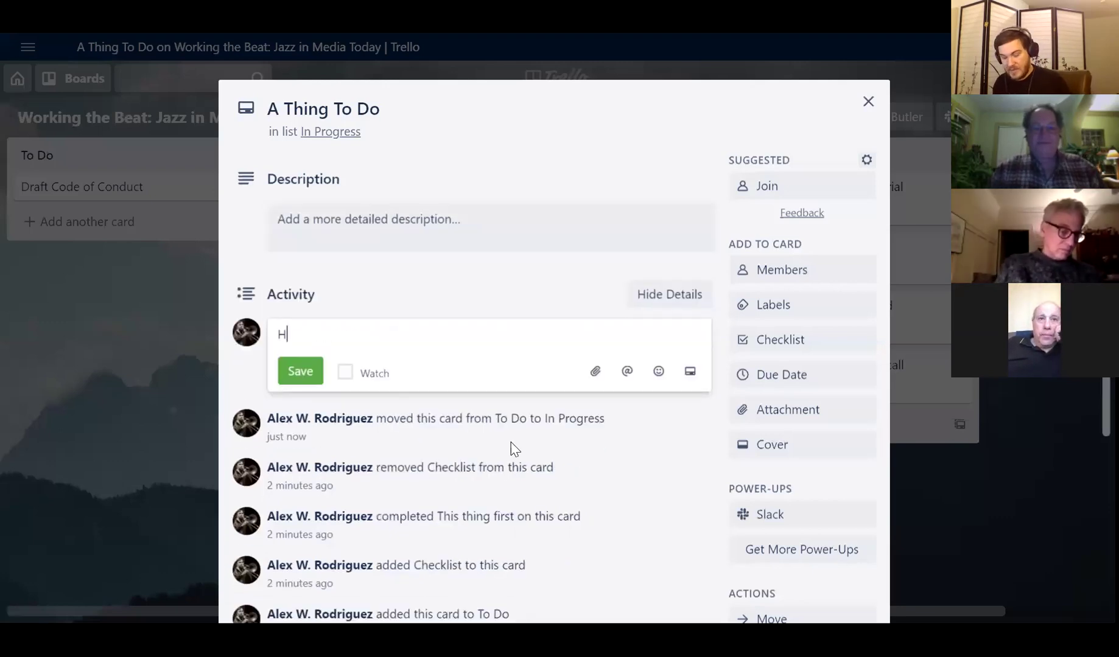
text(i ell, just got )
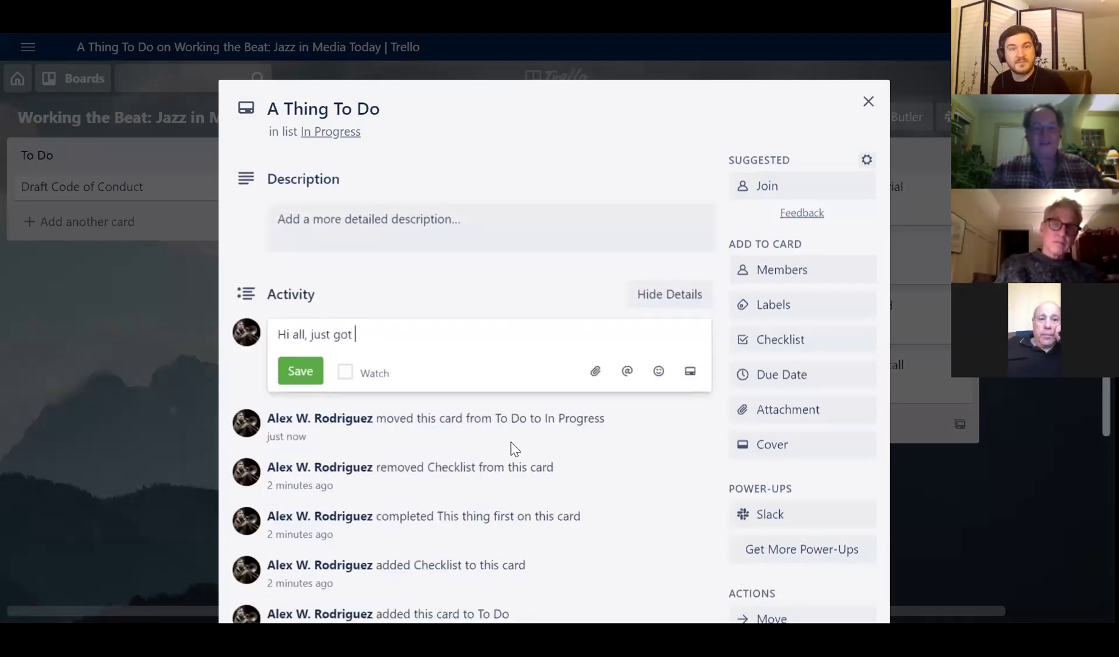
text(started on this)
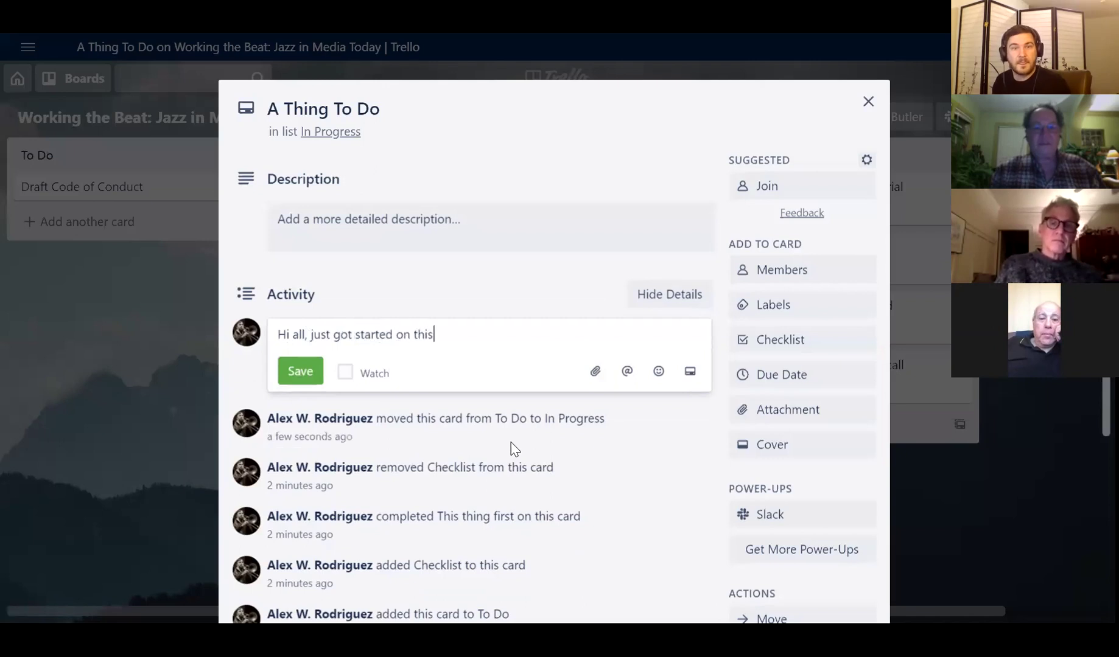
click(291, 372)
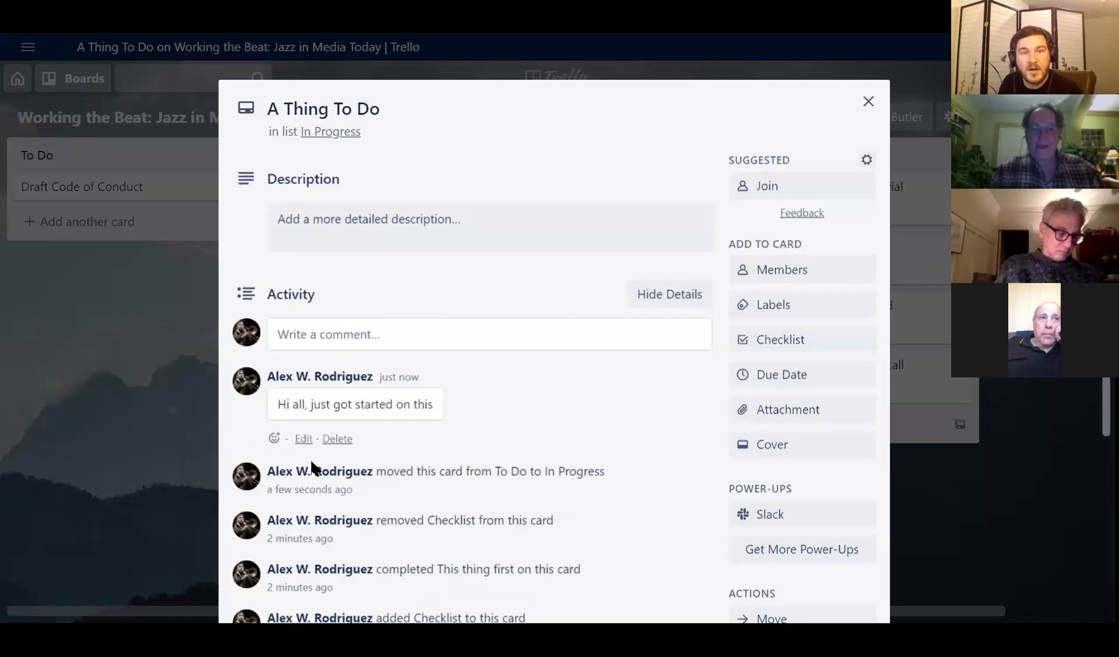
scroll(403, 458, down, 3)
scroll(343, 457, up, 1)
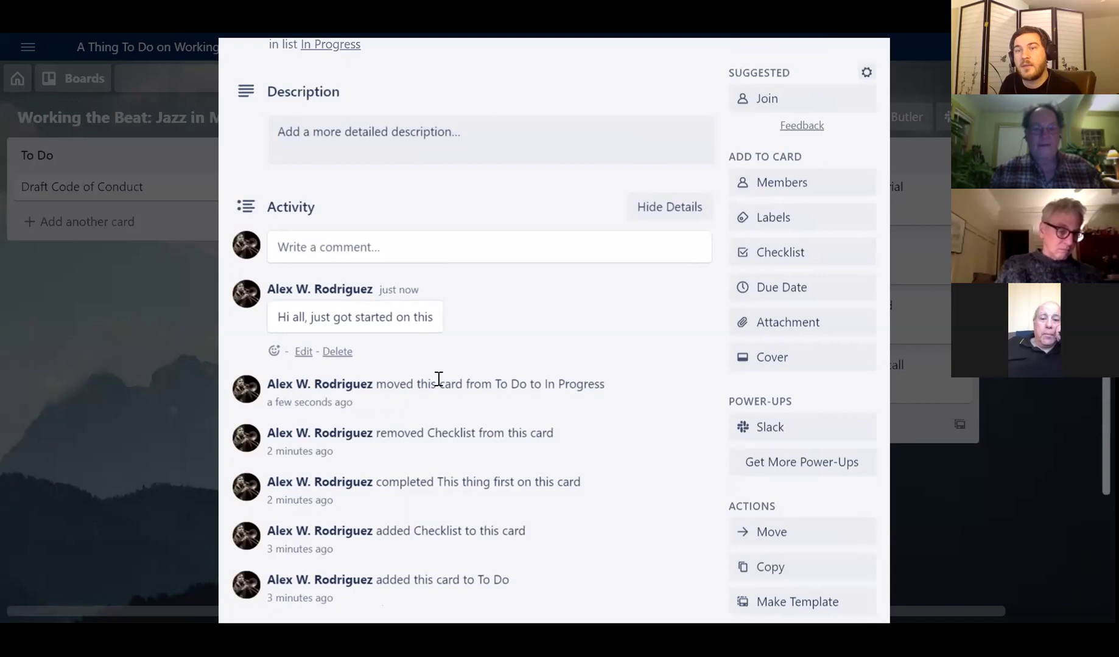
scroll(442, 496, up, 2)
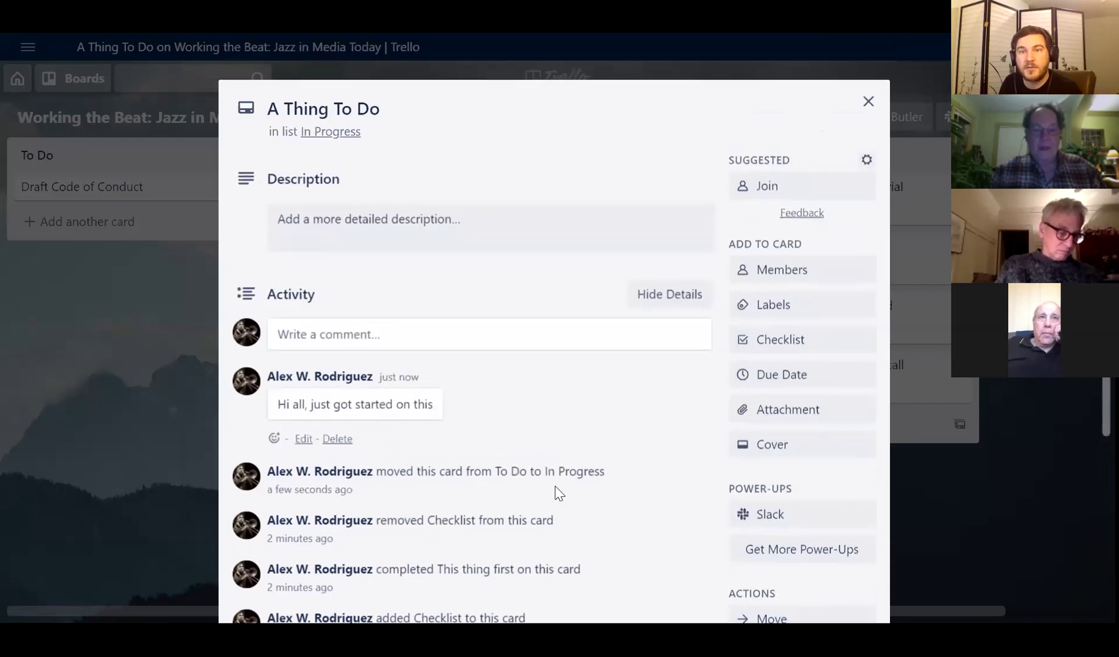
click(869, 110)
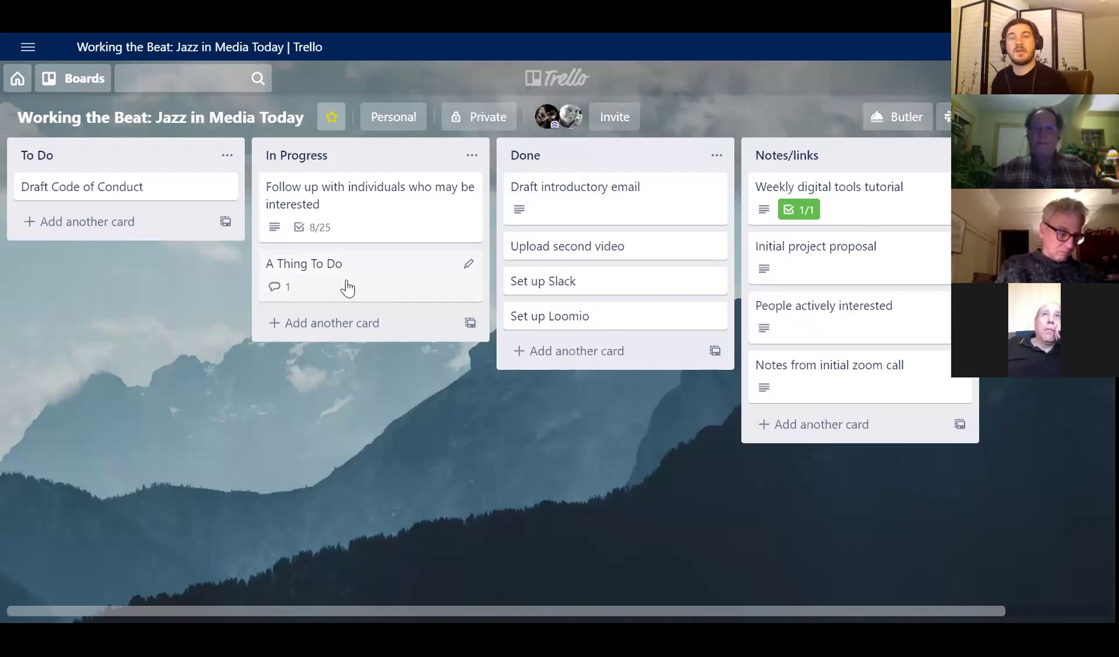
- Drag A Thing To Do from In Progress to the top of the Done list
drag(347, 288, 606, 189)
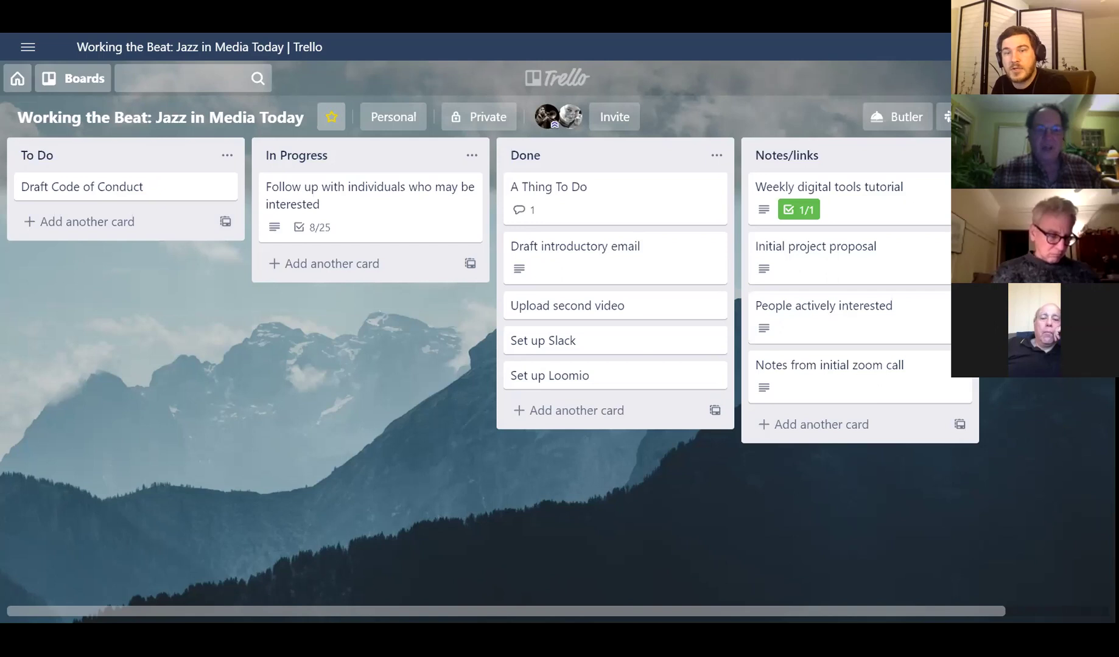
click(395, 430)
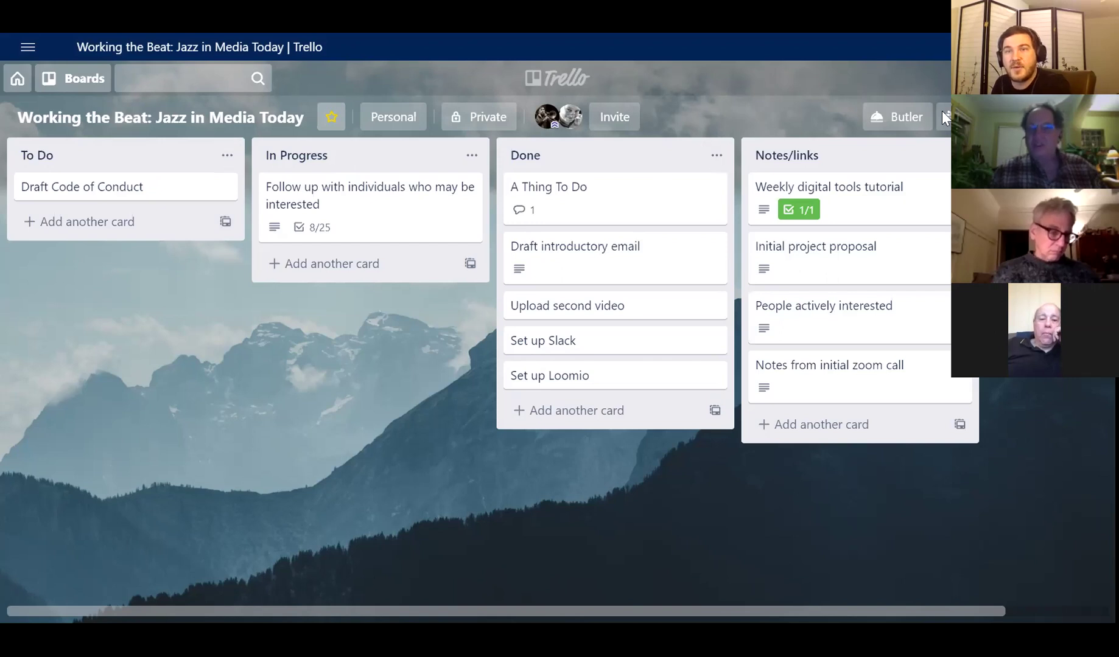
click(1002, 78)
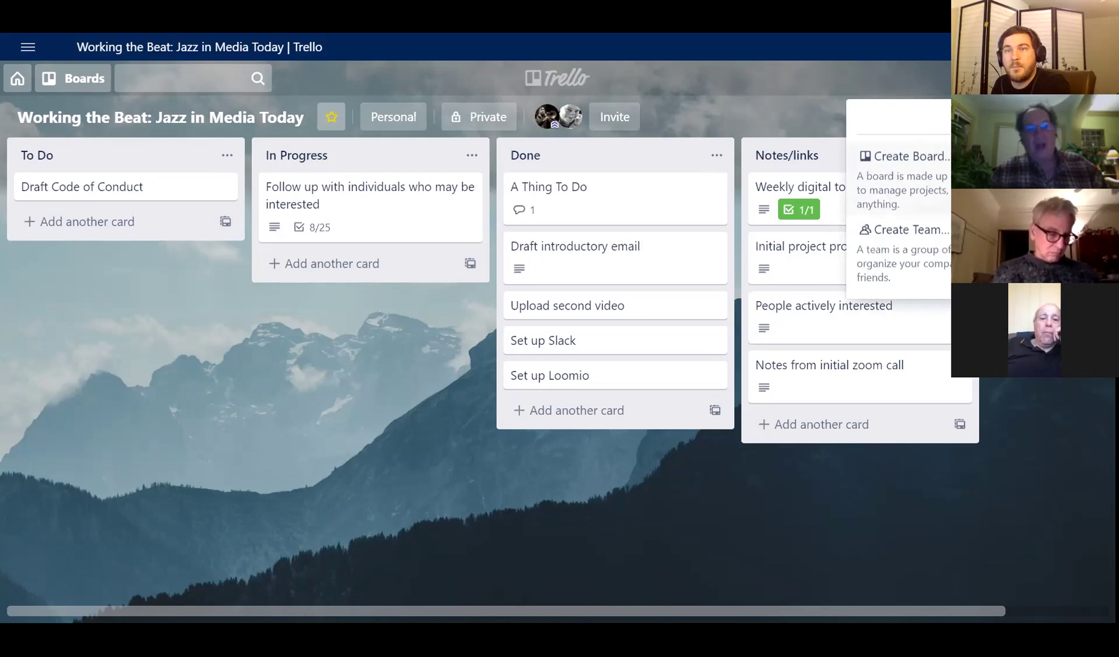
key(Escape)
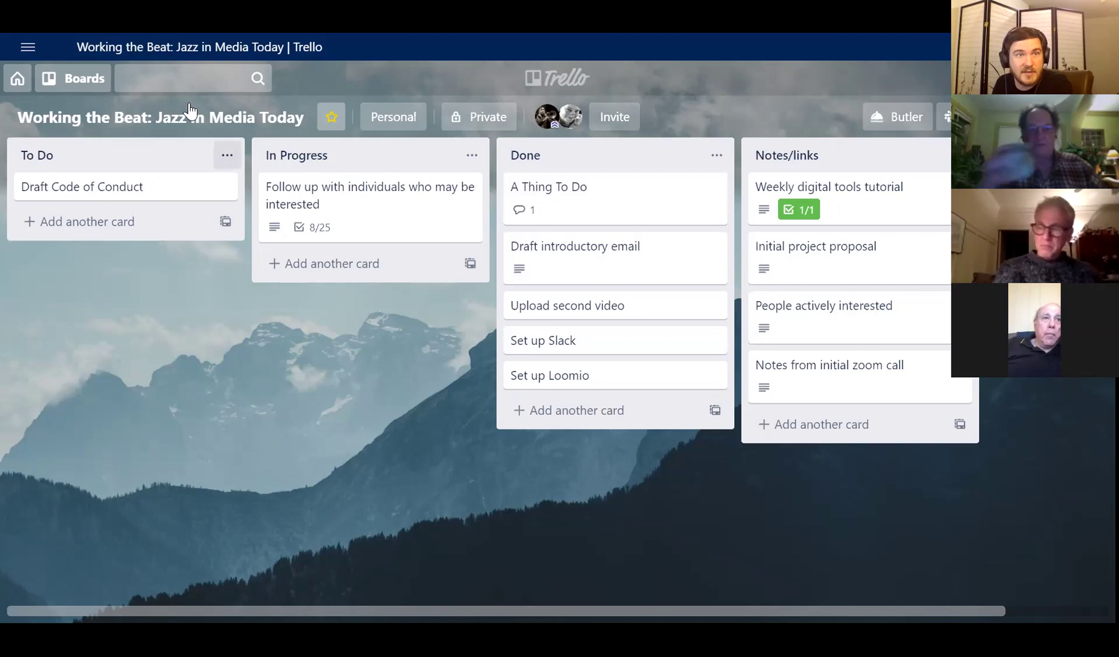
click(73, 78)
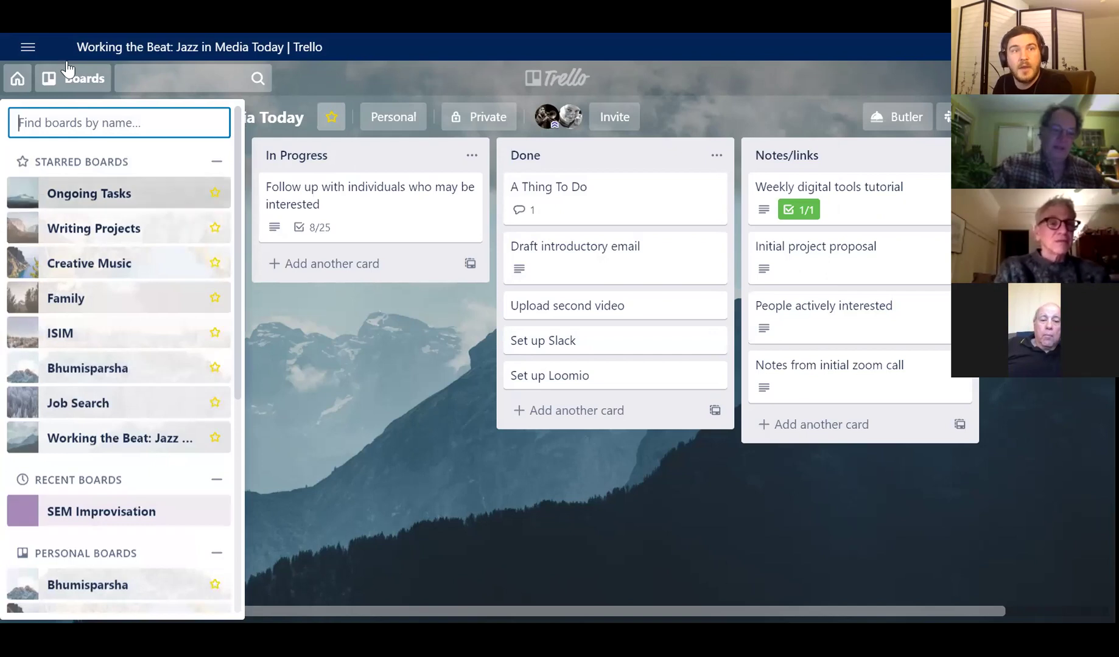
click(353, 389)
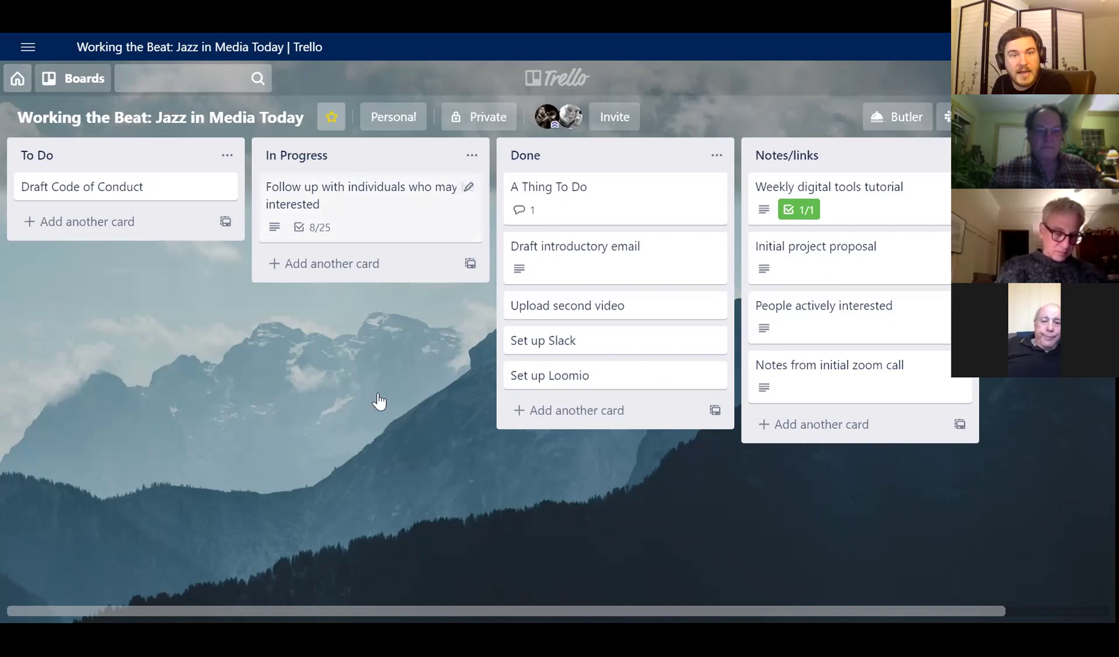
- Open 'Follow up with individuals who may be interested' and scroll through its description and 32% checklist
click(318, 226)
scroll(374, 222, down, 3)
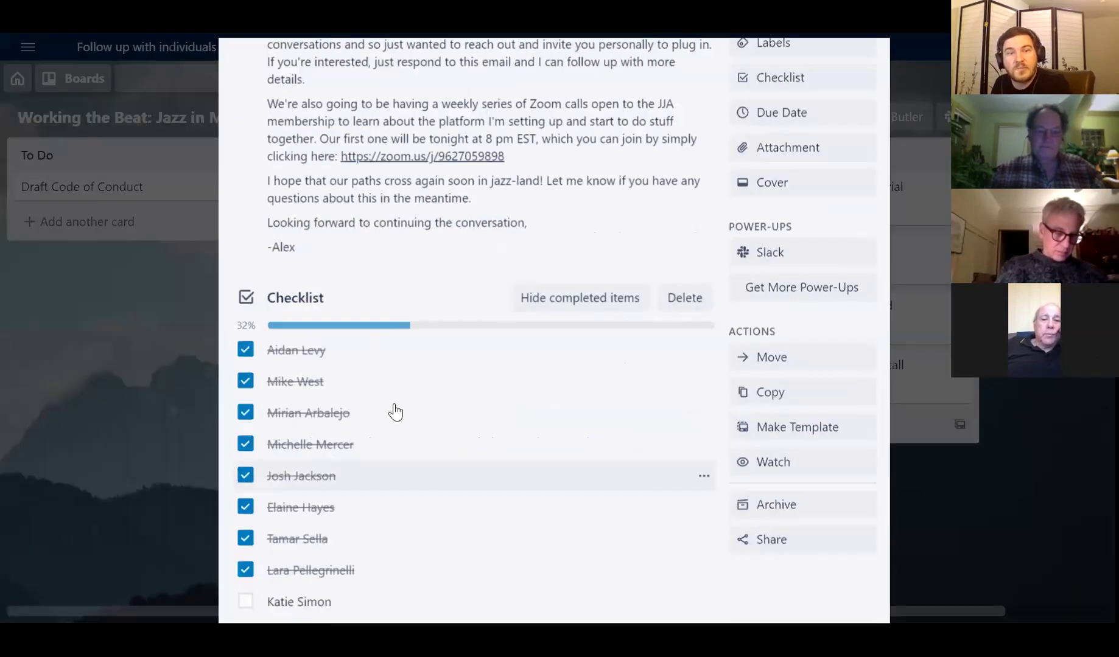
scroll(491, 600, down, 2)
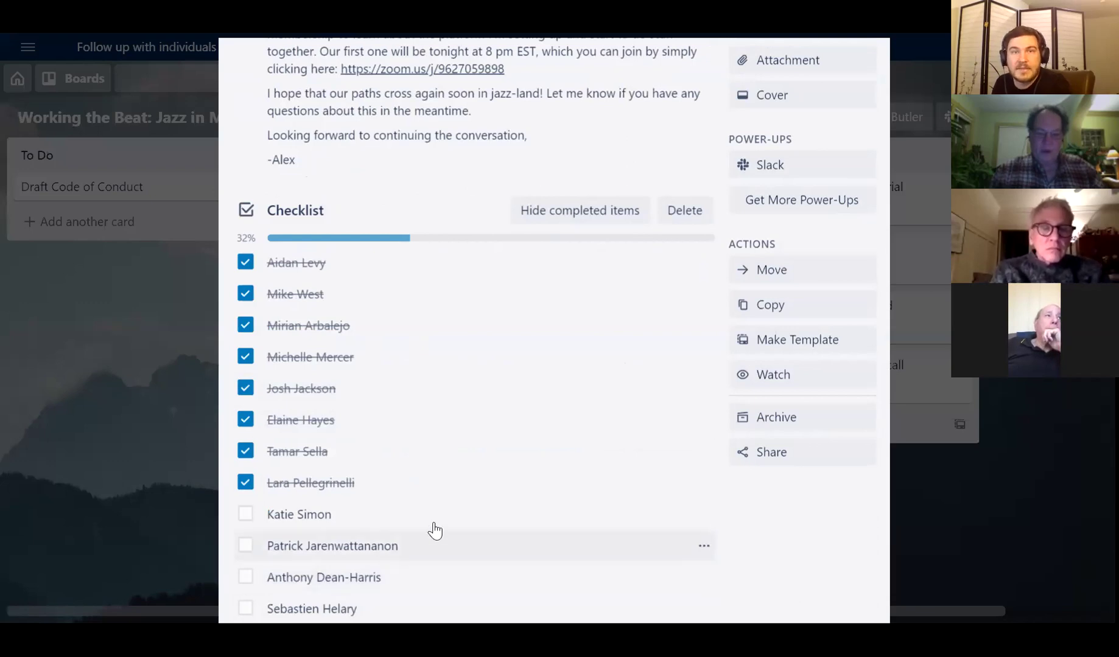
scroll(477, 487, up, 1)
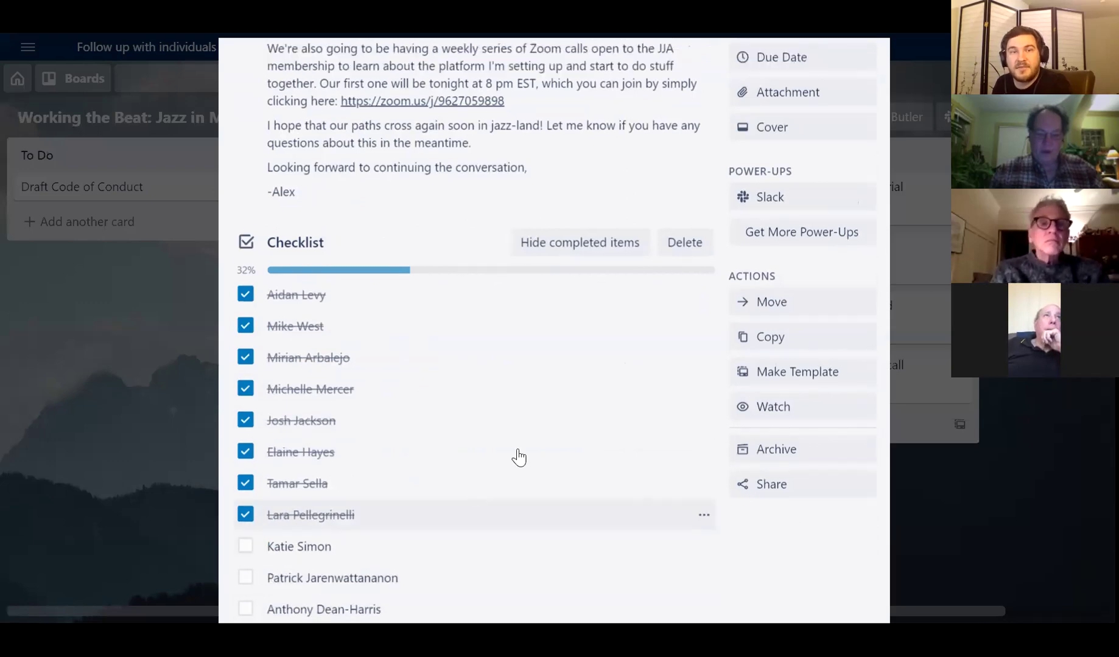
scroll(517, 455, up, 5)
scroll(439, 155, down, 3)
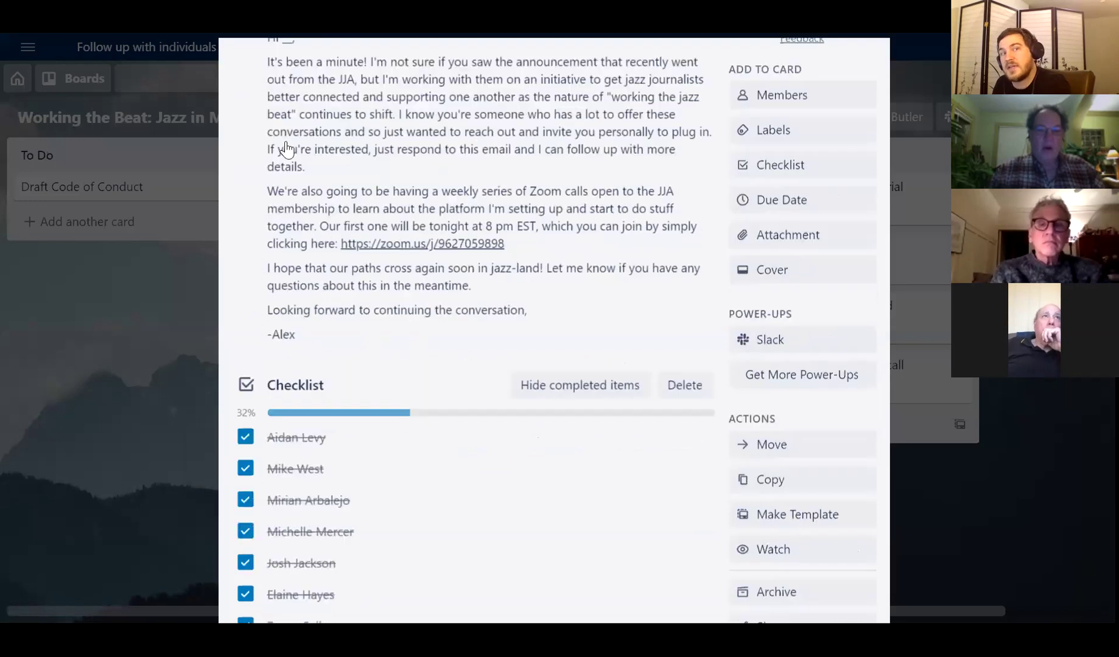
scroll(286, 148, up, 3)
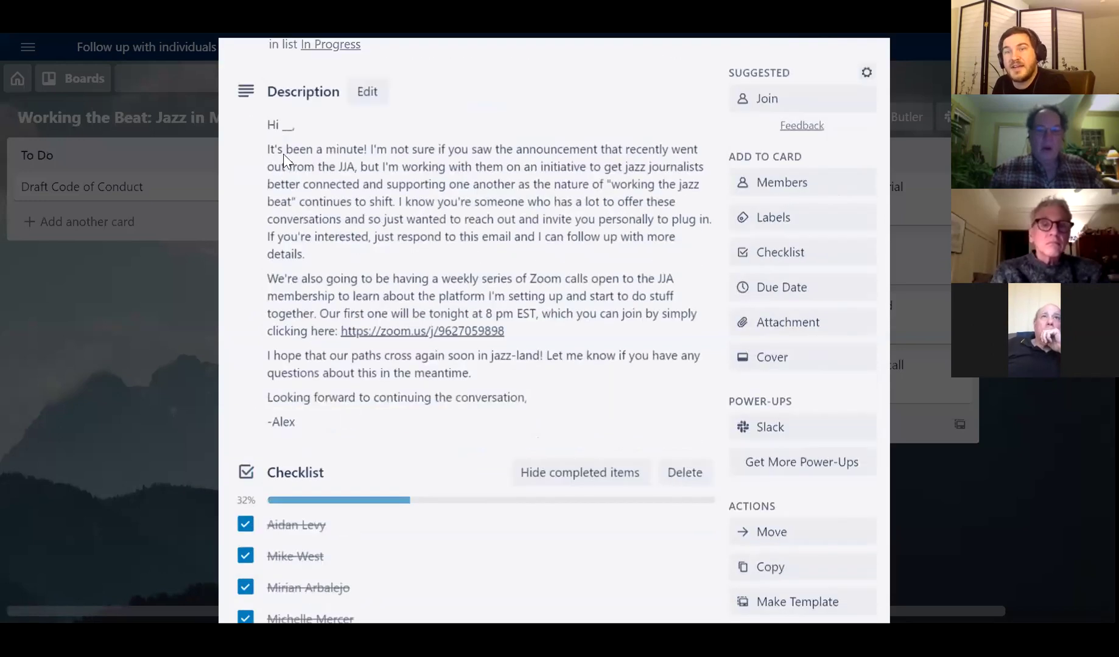
scroll(564, 399, up, 3)
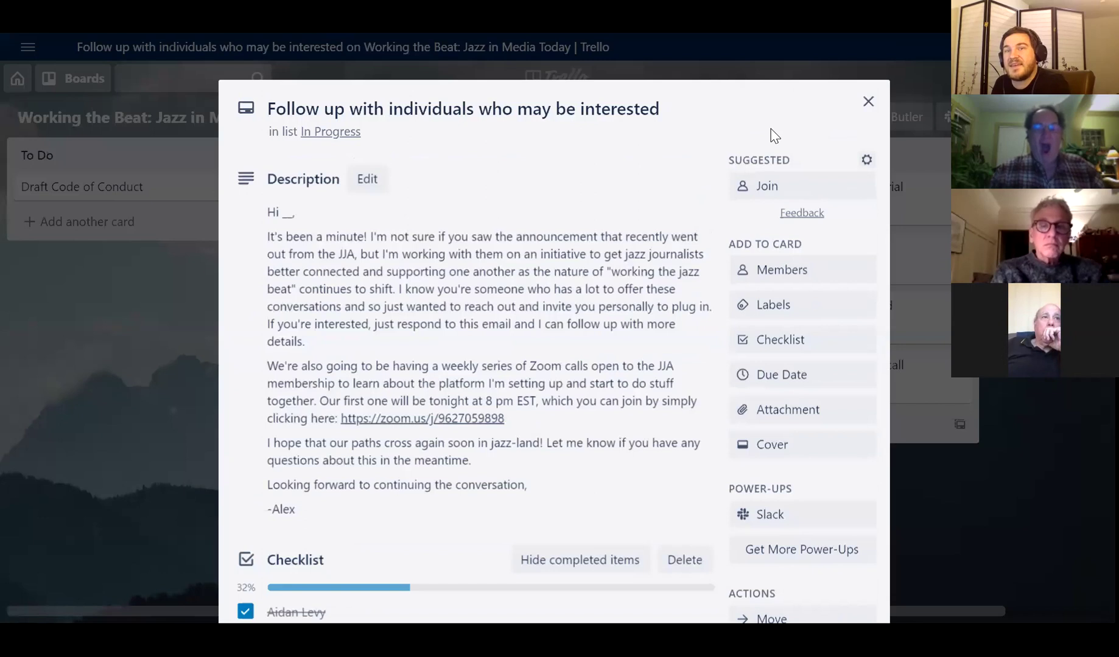
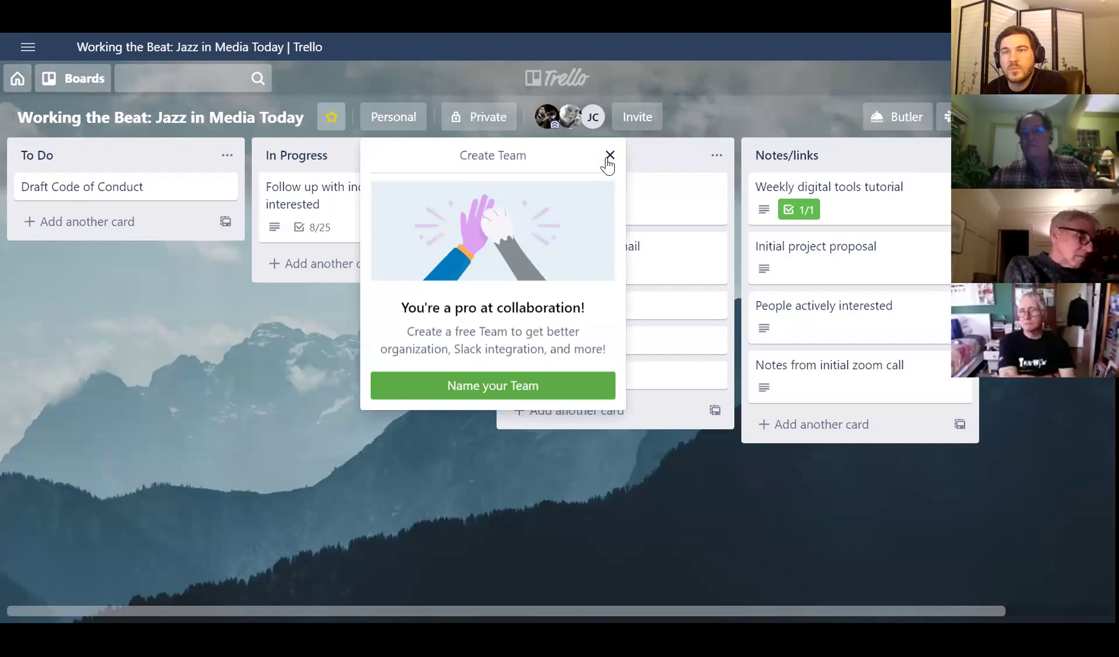
- Close the Create Team popup to reveal the Working the Beat board's four lists
click(608, 157)
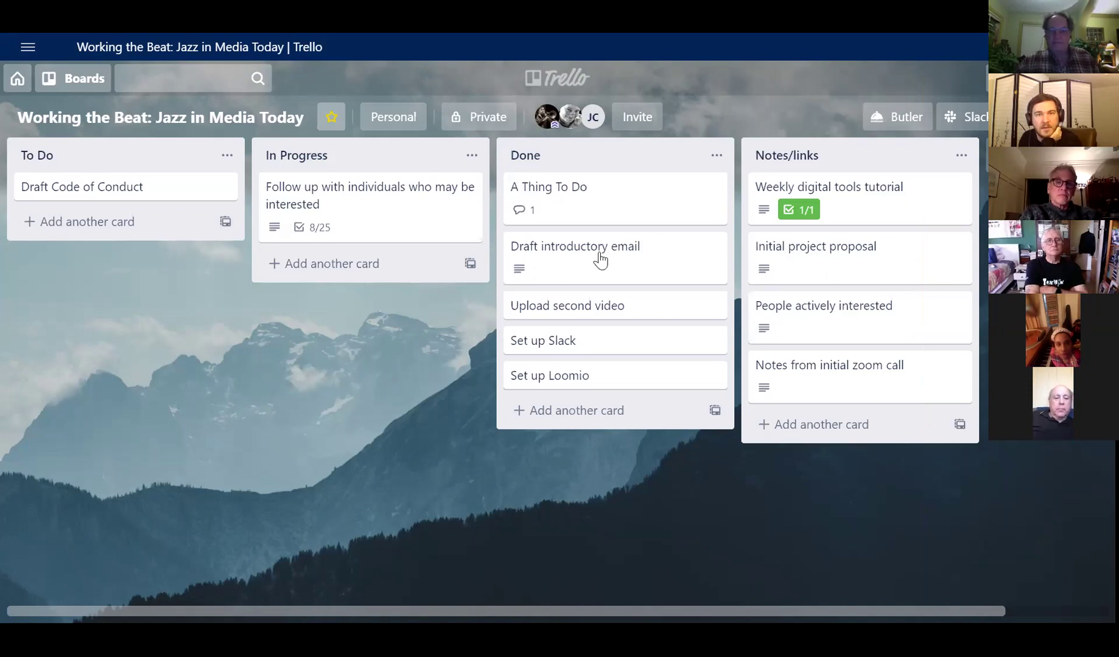
- Drag A Thing To Do from Done to below Draft Code of Conduct in To Do
drag(600, 212, 121, 242)
- Open A Thing To Do, leave its due date reminder at None, and start a checklist
click(122, 234)
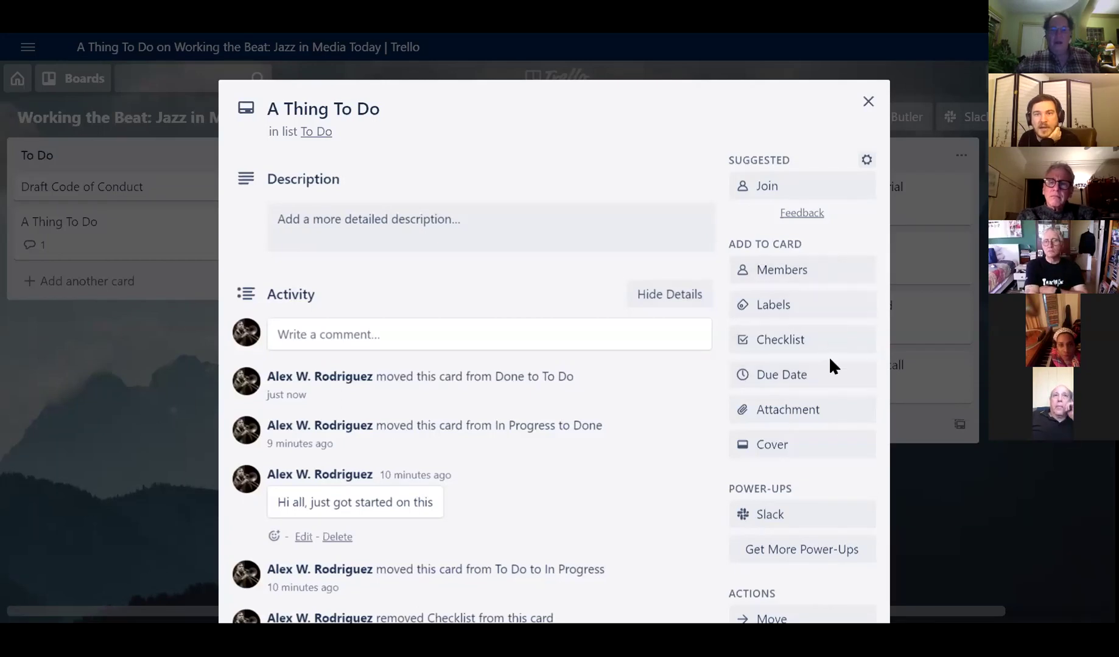
click(836, 390)
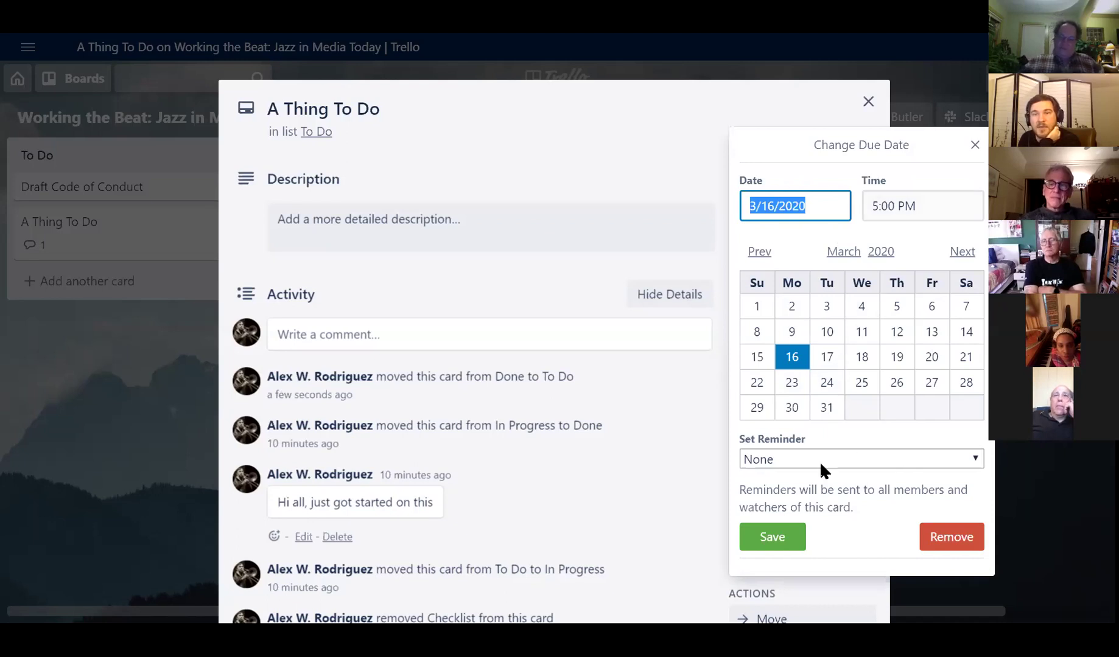
click(780, 459)
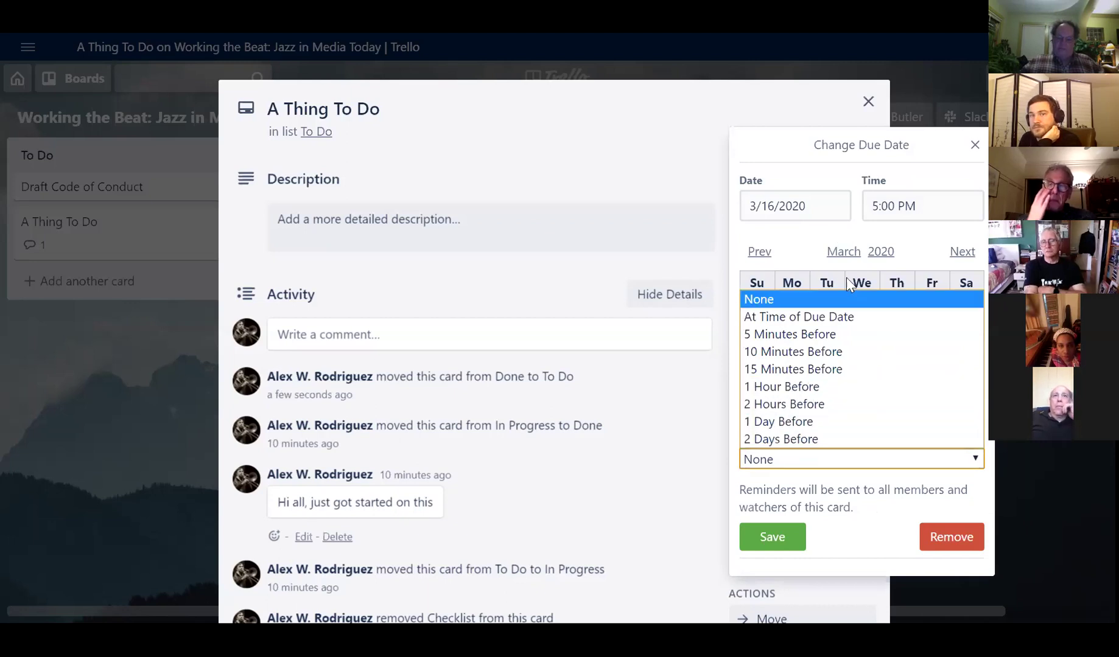
click(846, 297)
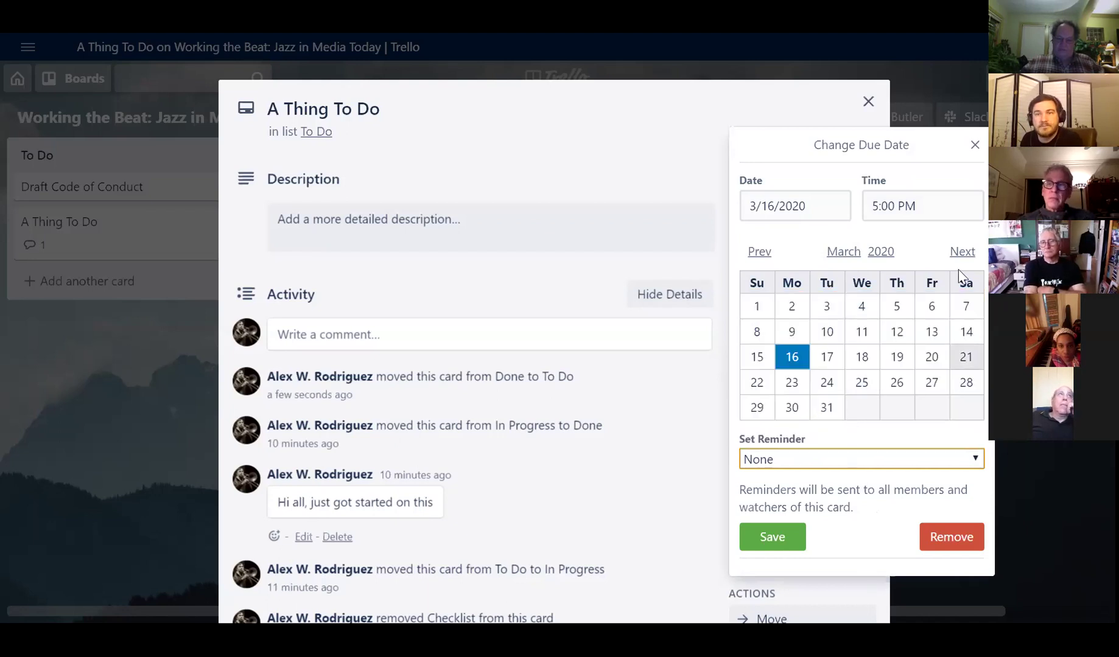
click(974, 145)
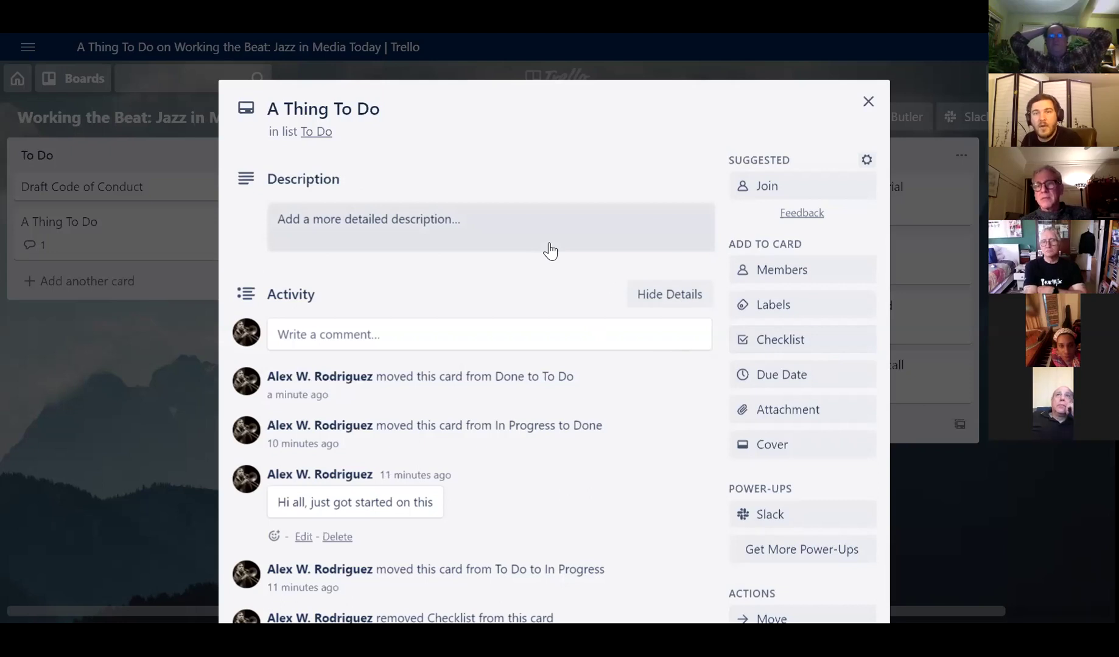
click(779, 339)
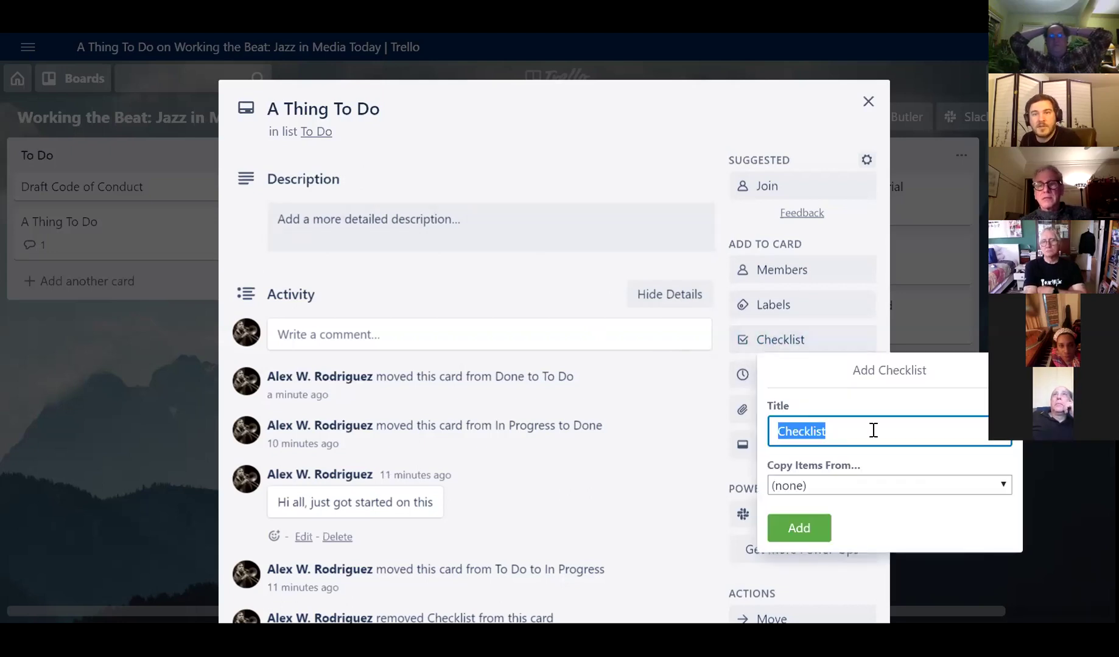
- Create a default 'Checklist' with items Thing 1 and Thing 2, then open Thing 1's options
click(791, 528)
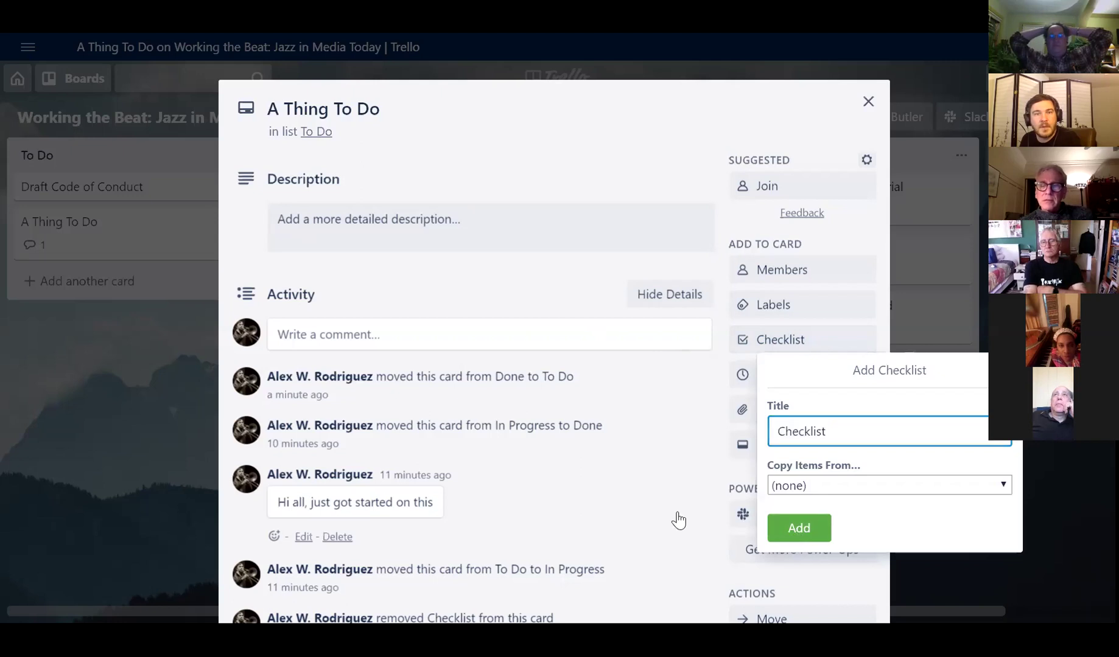
text(Thing 1)
key(Return)
text(Thing 2)
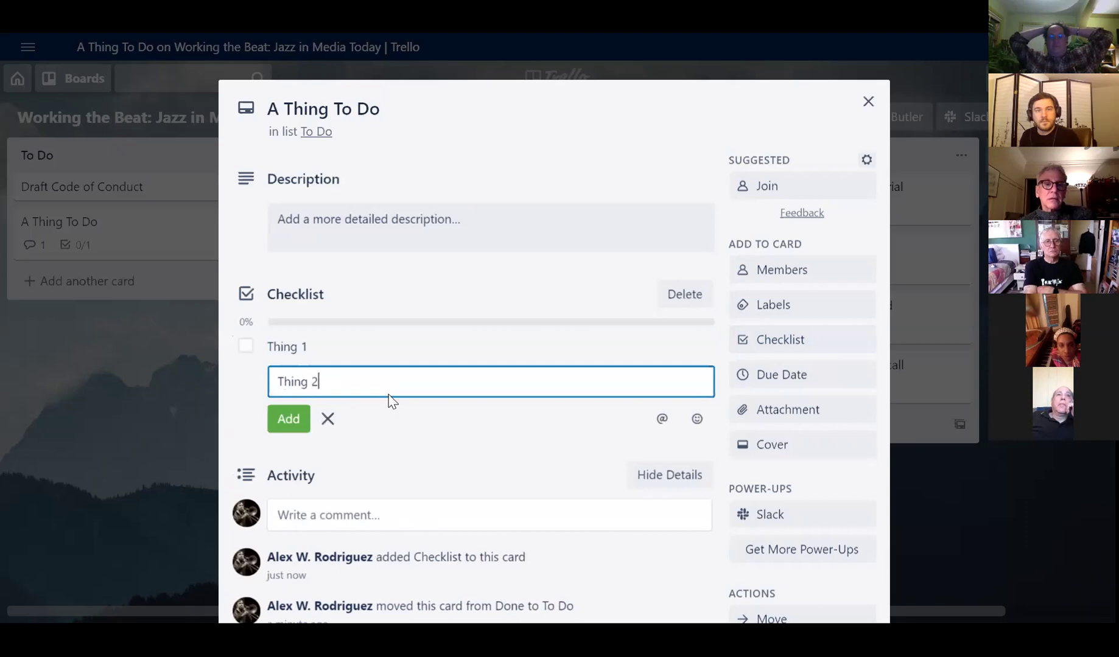
key(Return)
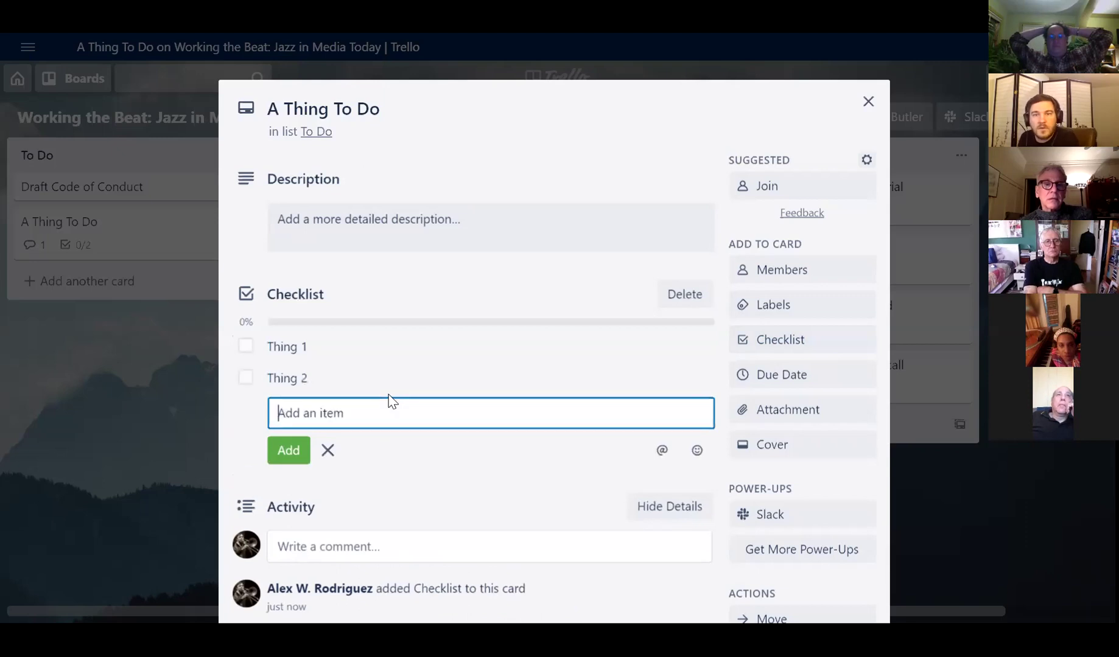
click(707, 348)
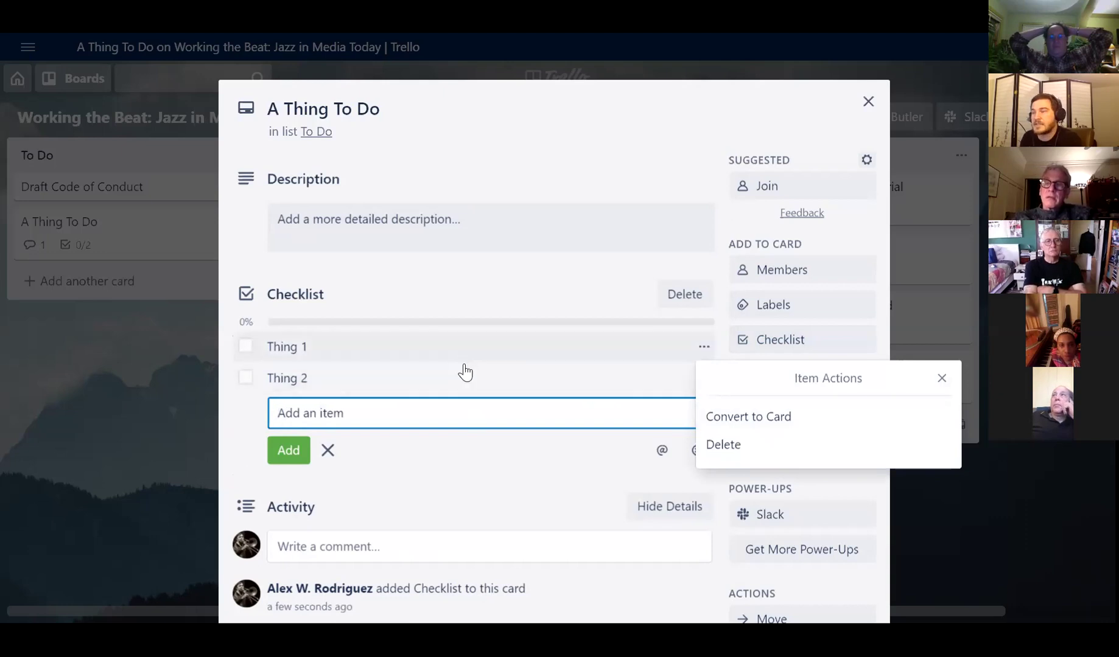
- Convert Thing 1 into its own To Do card and open it to inspect its details
click(755, 419)
click(868, 101)
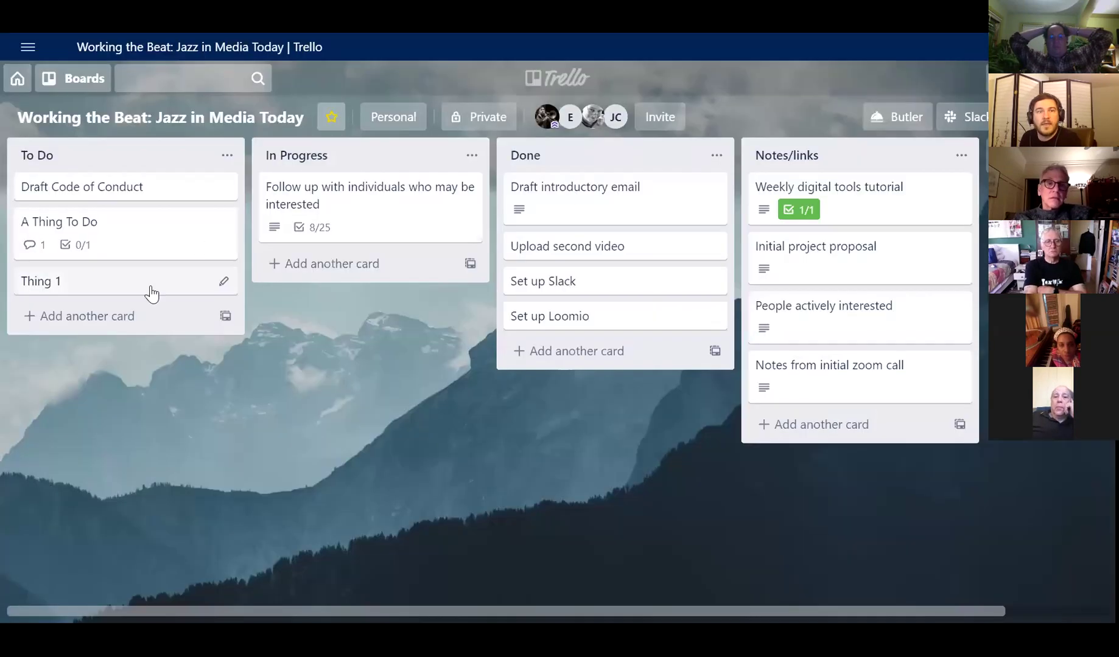
click(149, 286)
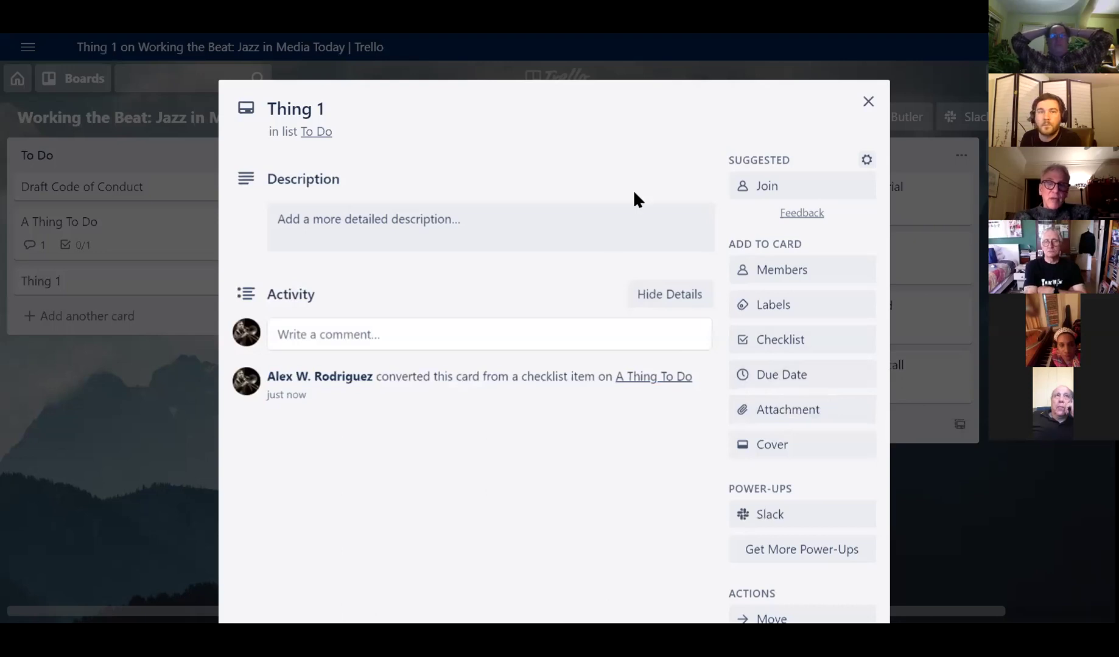
click(870, 110)
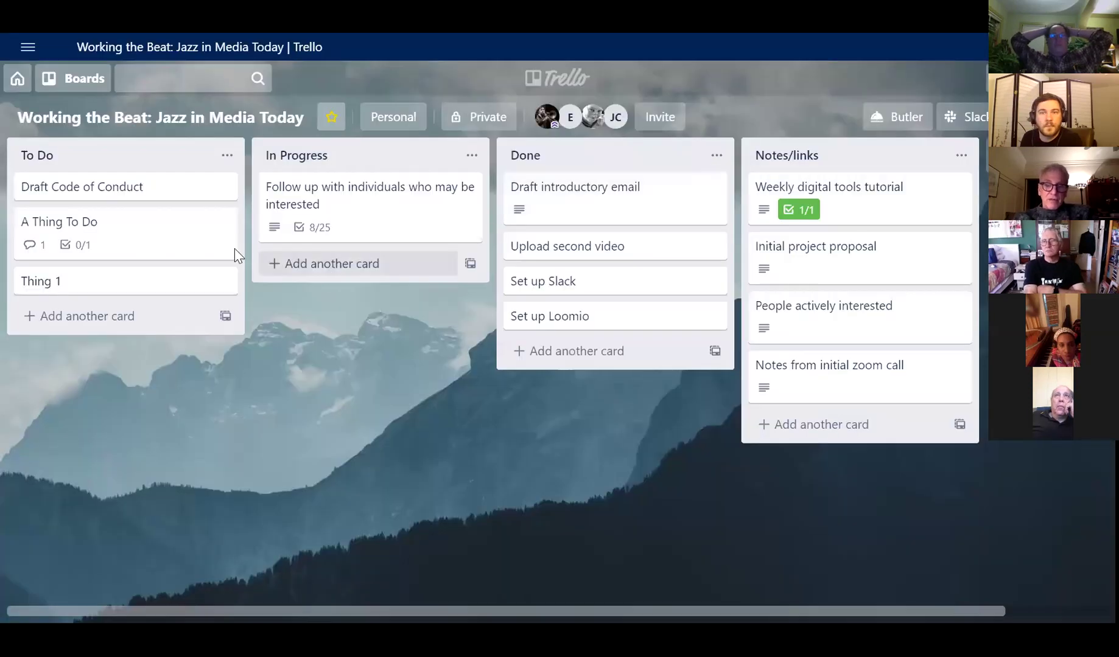
click(143, 283)
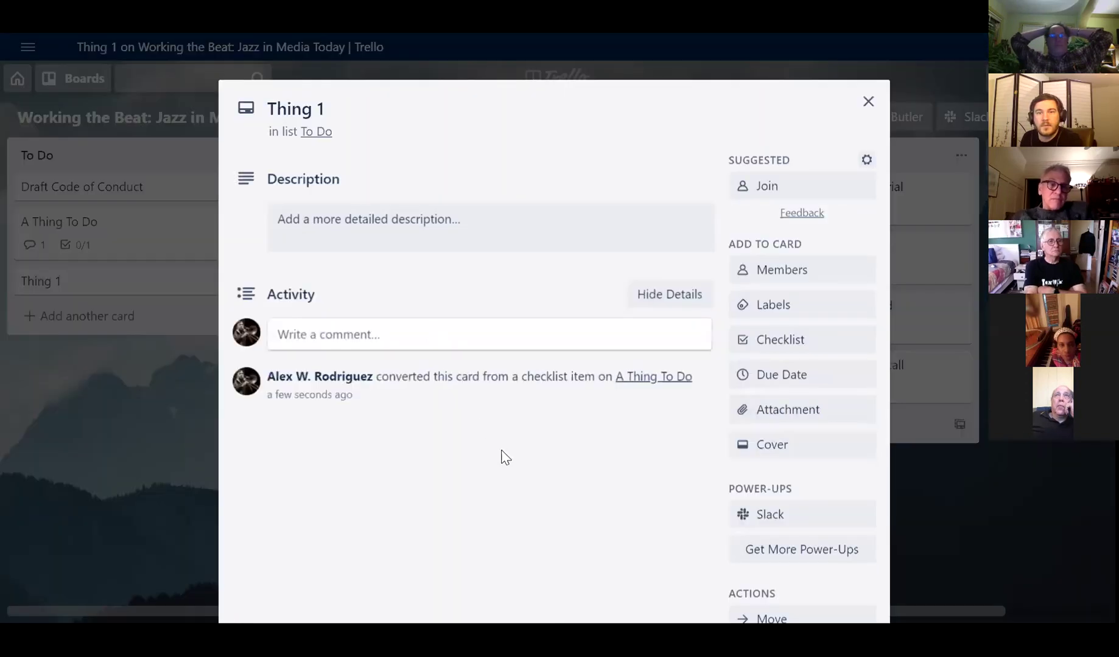
scroll(616, 480, down, 3)
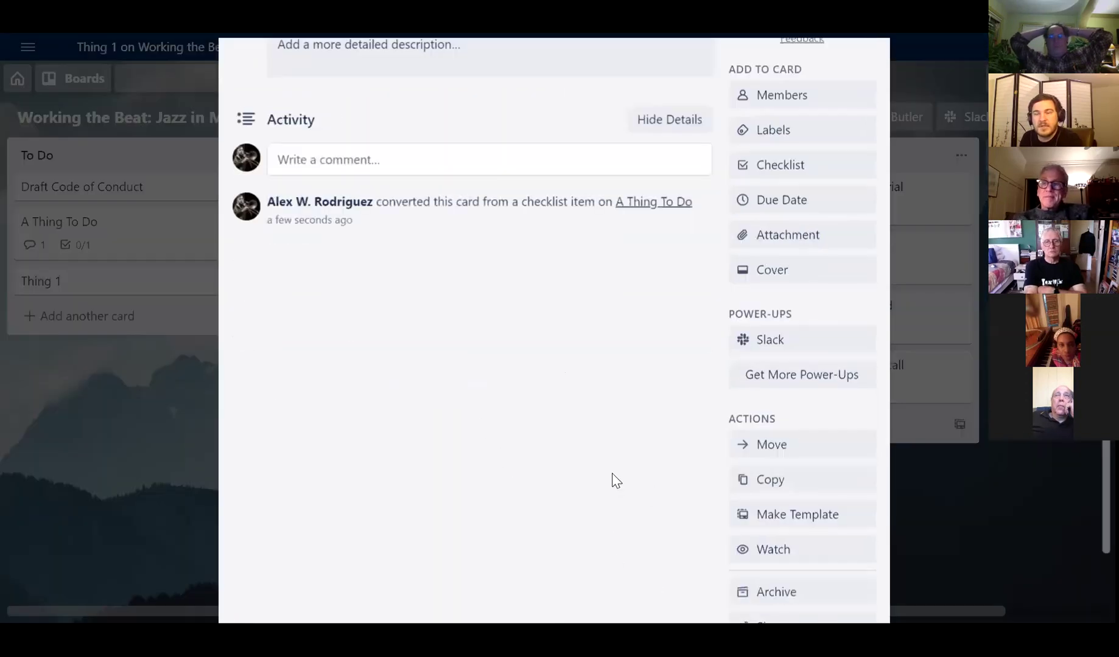
scroll(624, 479, up, 3)
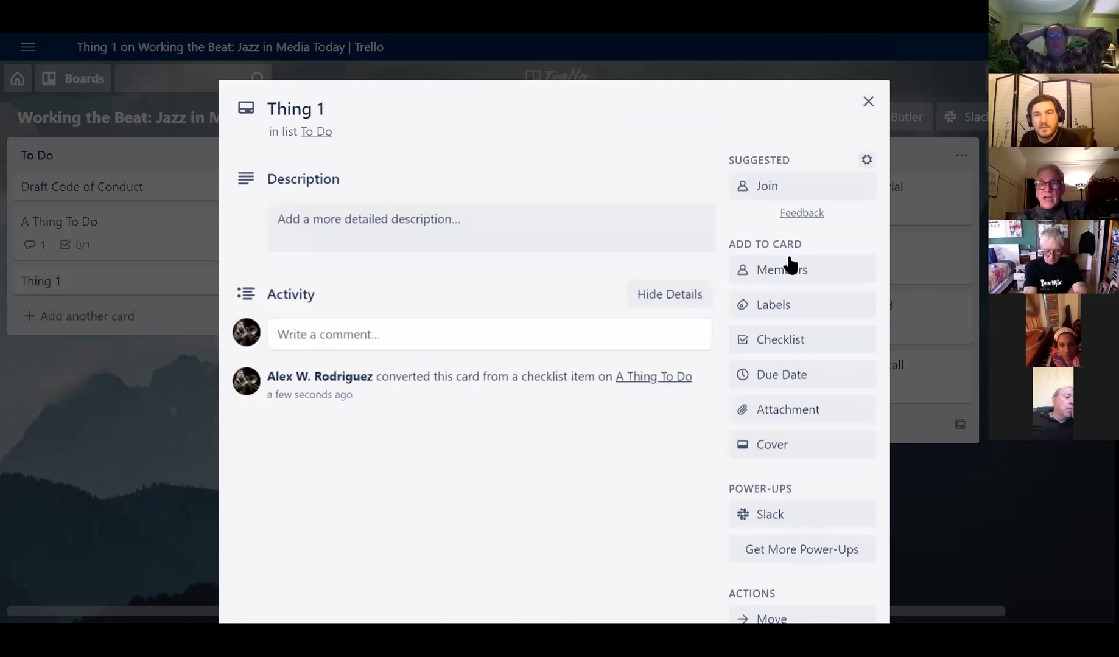
click(868, 102)
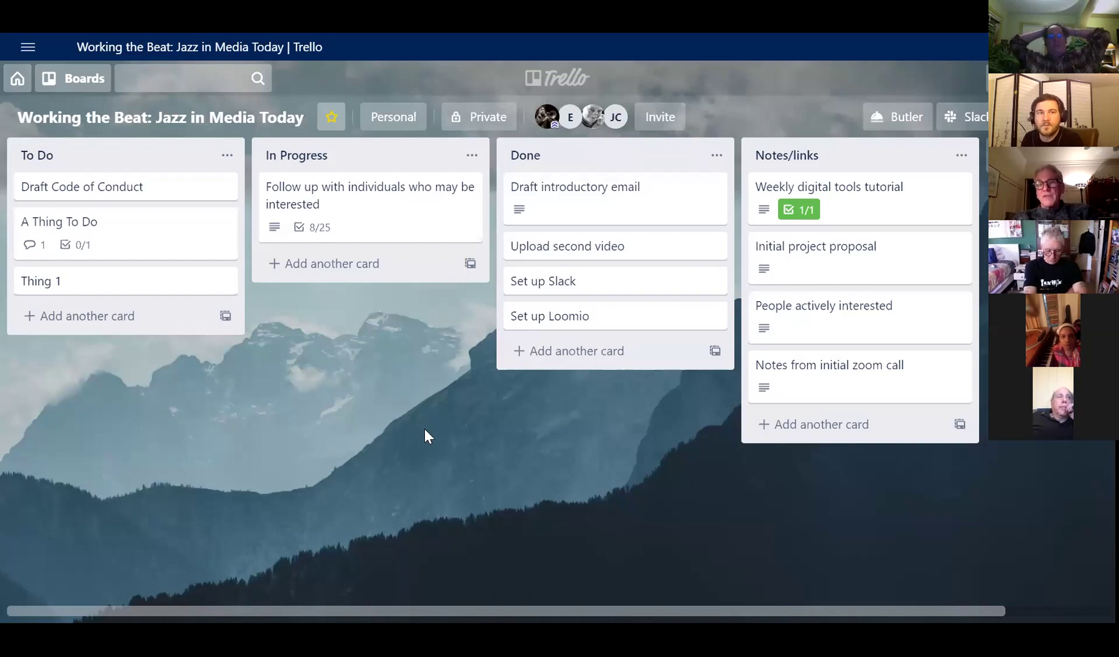
- Archive the Thing 1 card from its quick edit menu
click(223, 281)
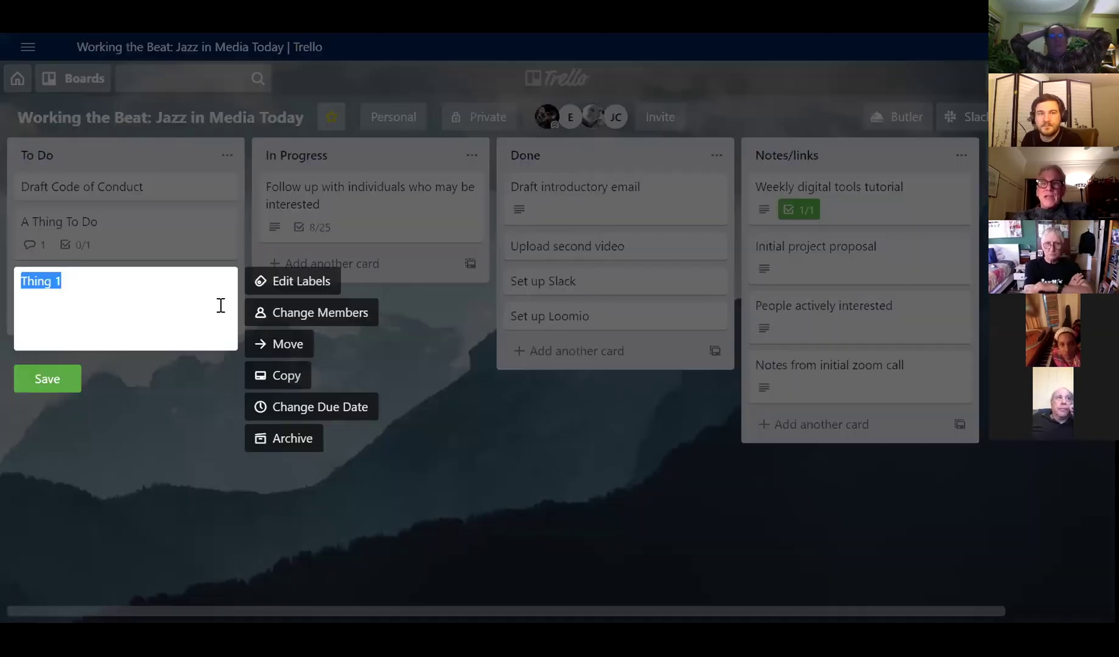
click(282, 443)
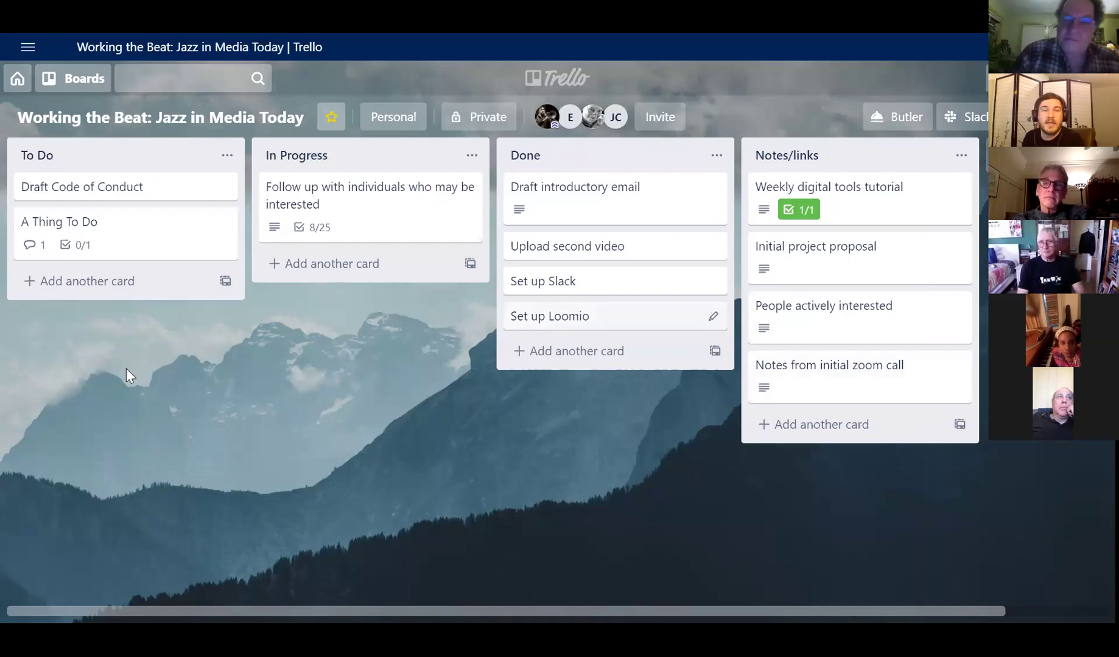
- Add the E and JC board members to the A Thing To Do card
click(161, 234)
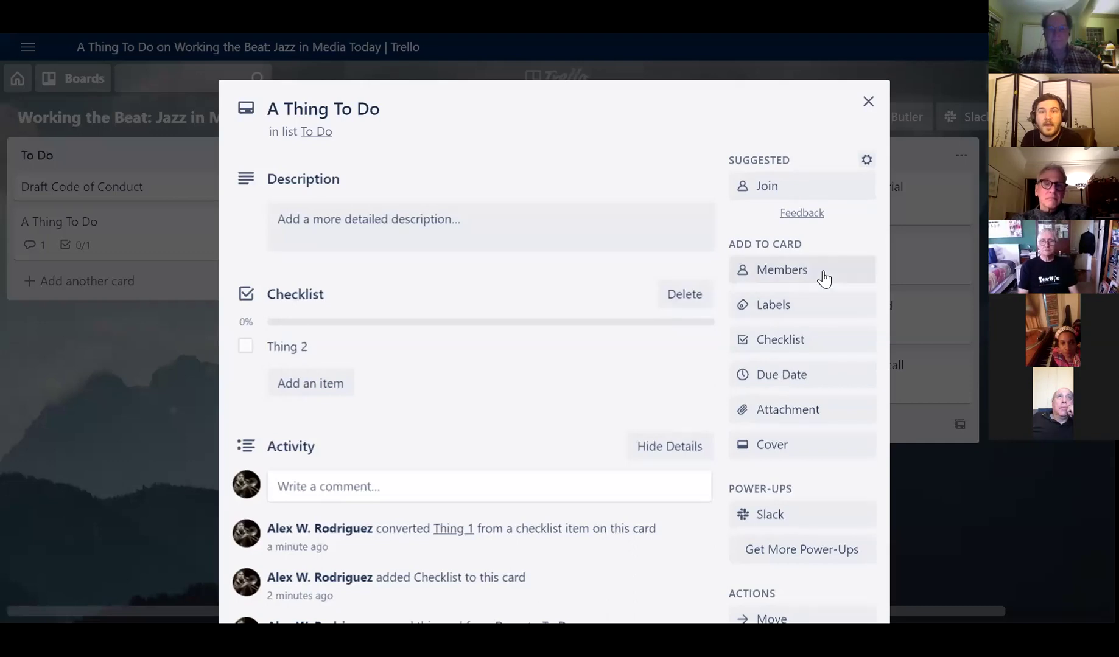
click(822, 278)
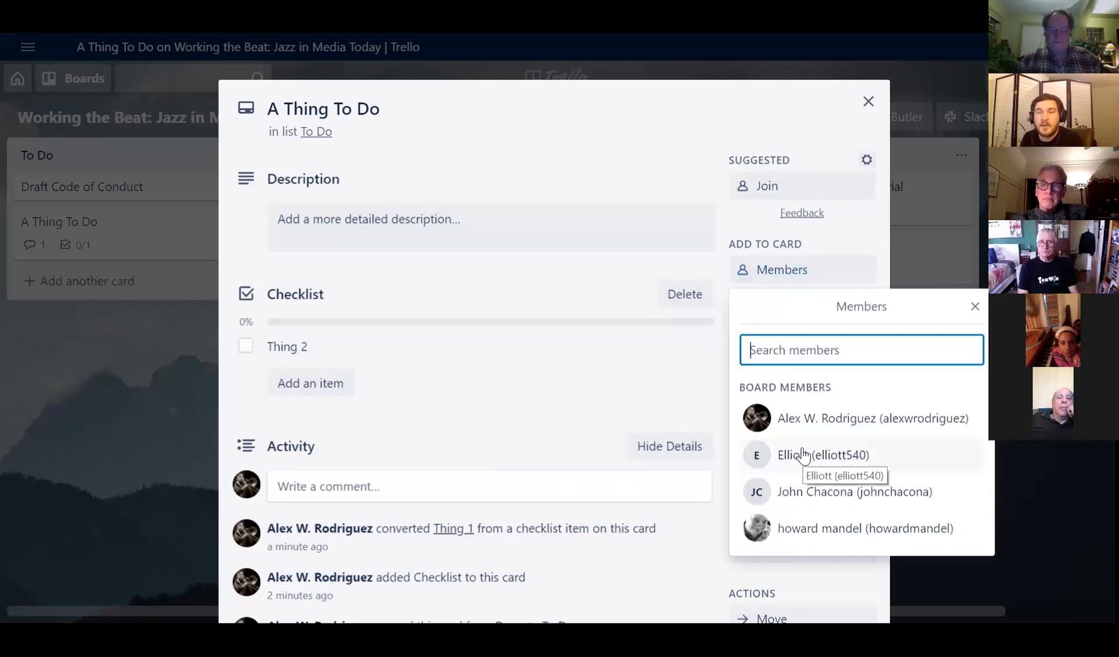
click(790, 463)
click(789, 492)
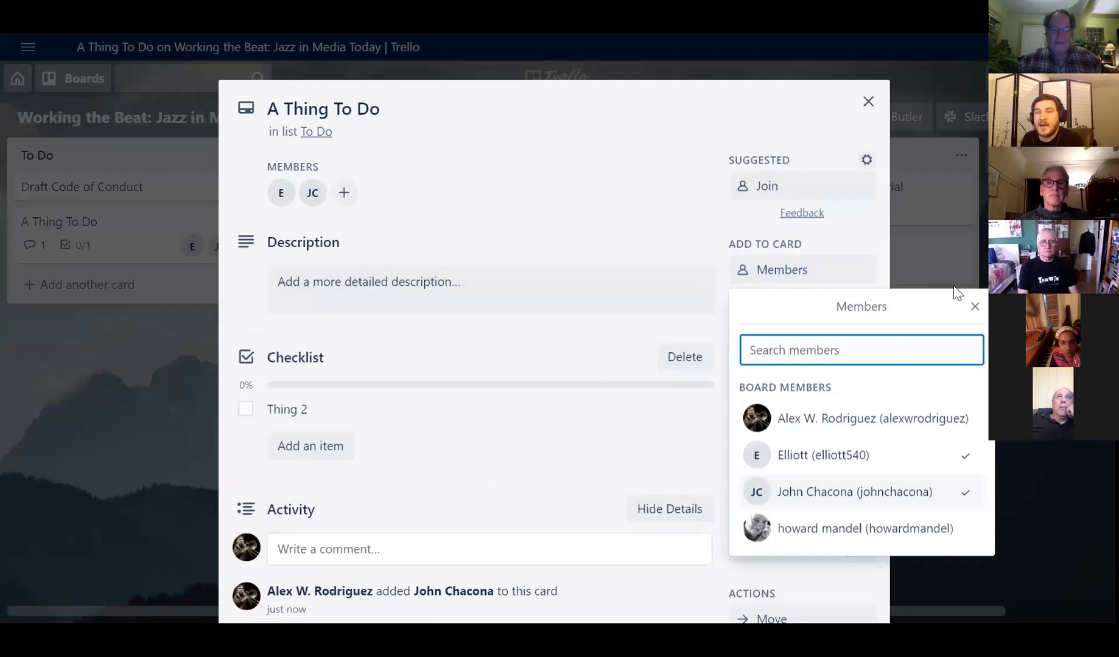
key(Escape)
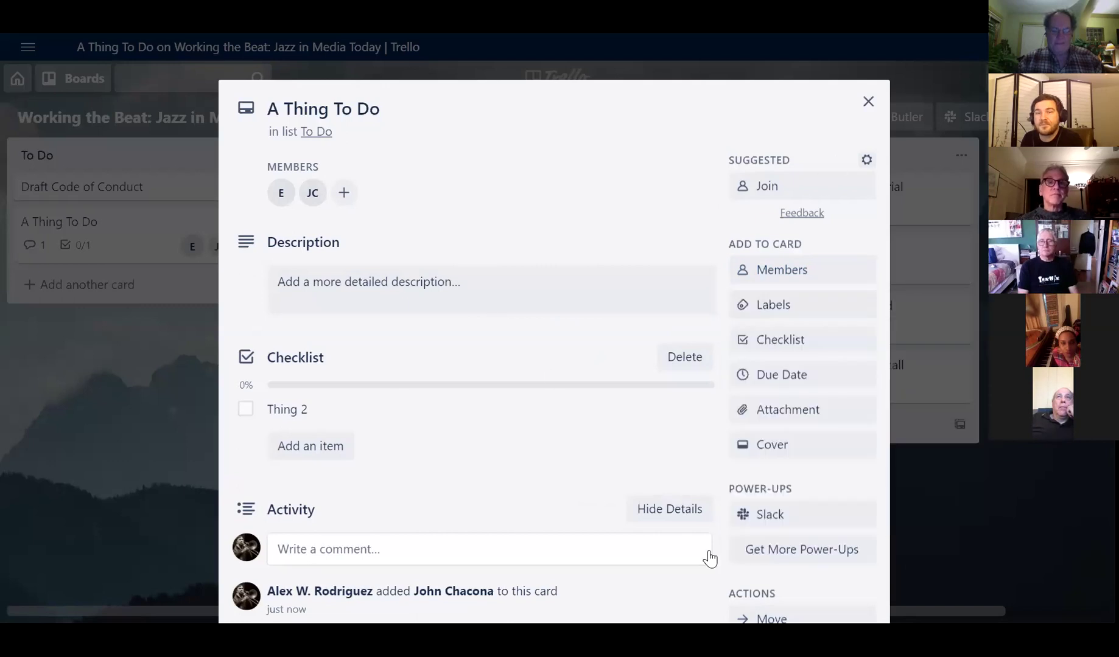
- Review A Thing To Do's activity, then close the card back to the board
scroll(799, 487, down, 5)
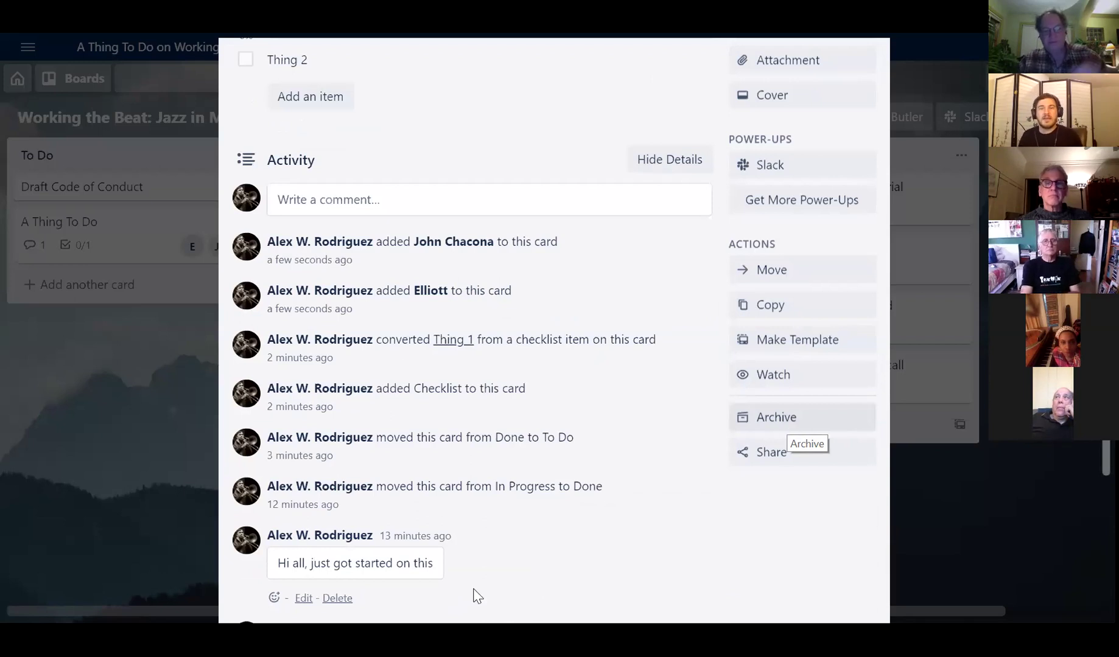
scroll(614, 400, up, 6)
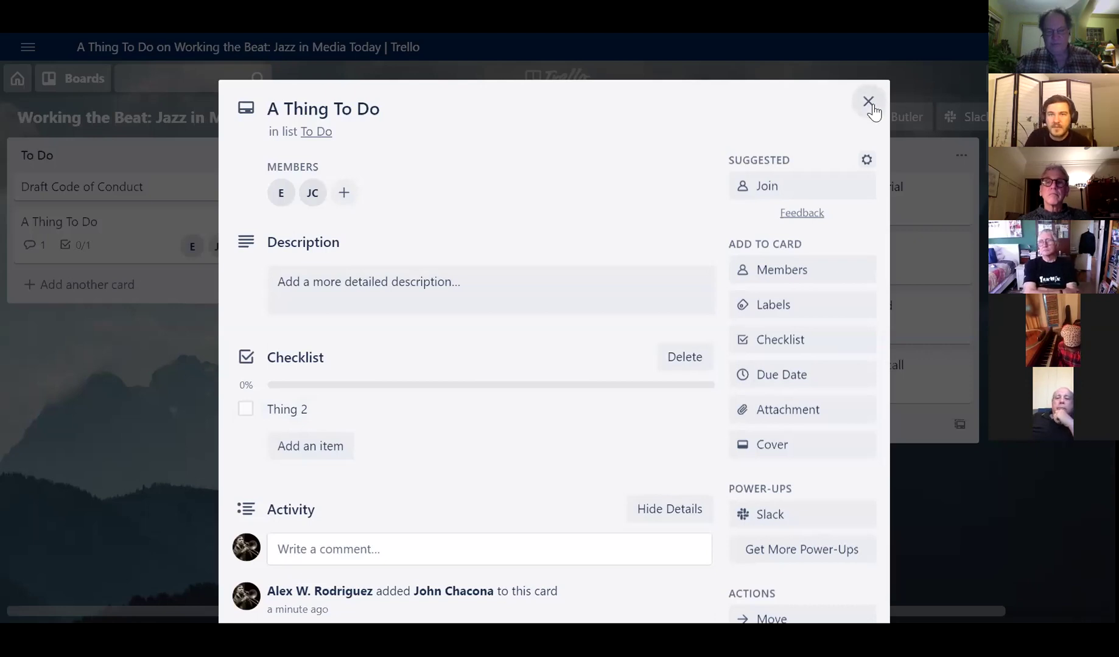
click(869, 103)
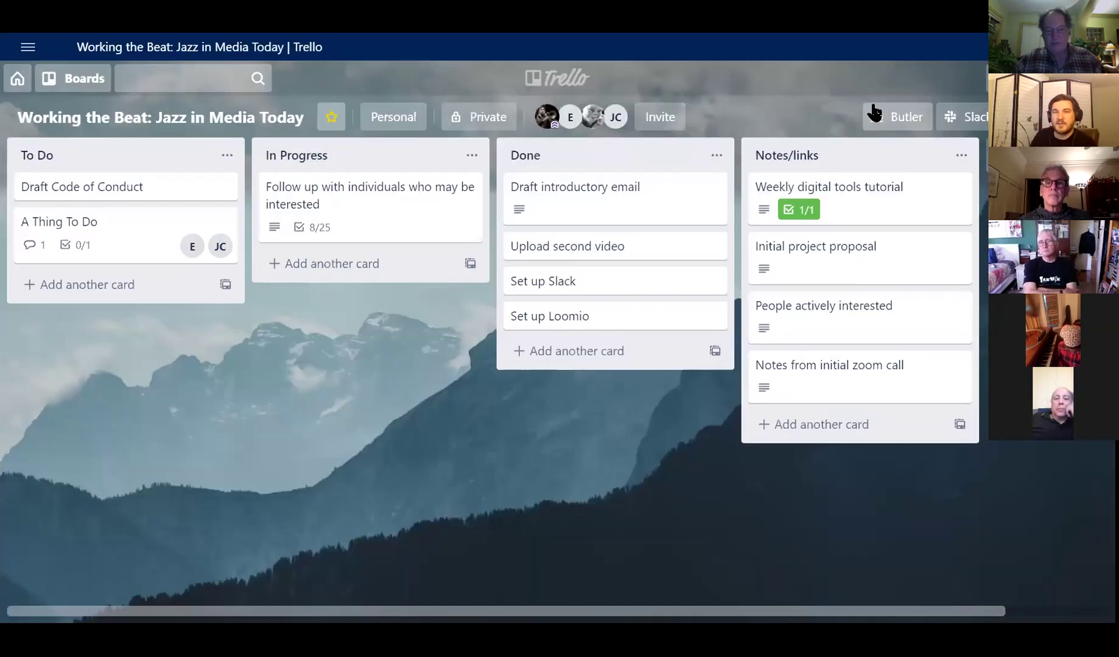
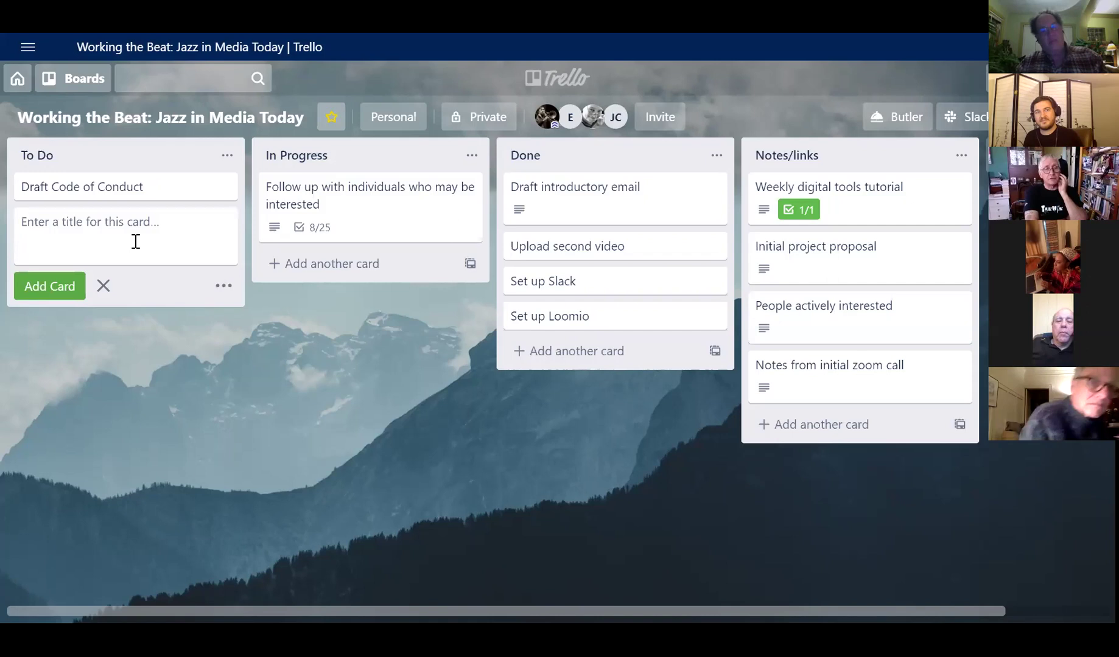
- Replace the mistyped 'Identify' title and add the 'Asia/Pacific Rim journalists network' card under To Do
text(Identify)
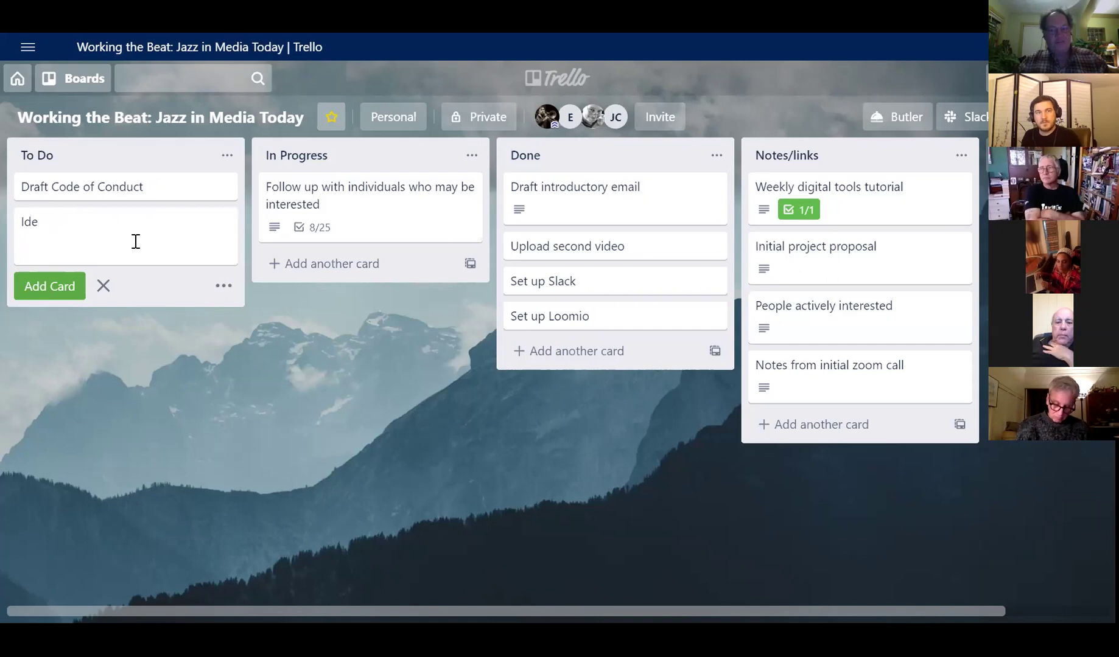
key(BackSpace)
key(BackSpace)
key(BackSpace)
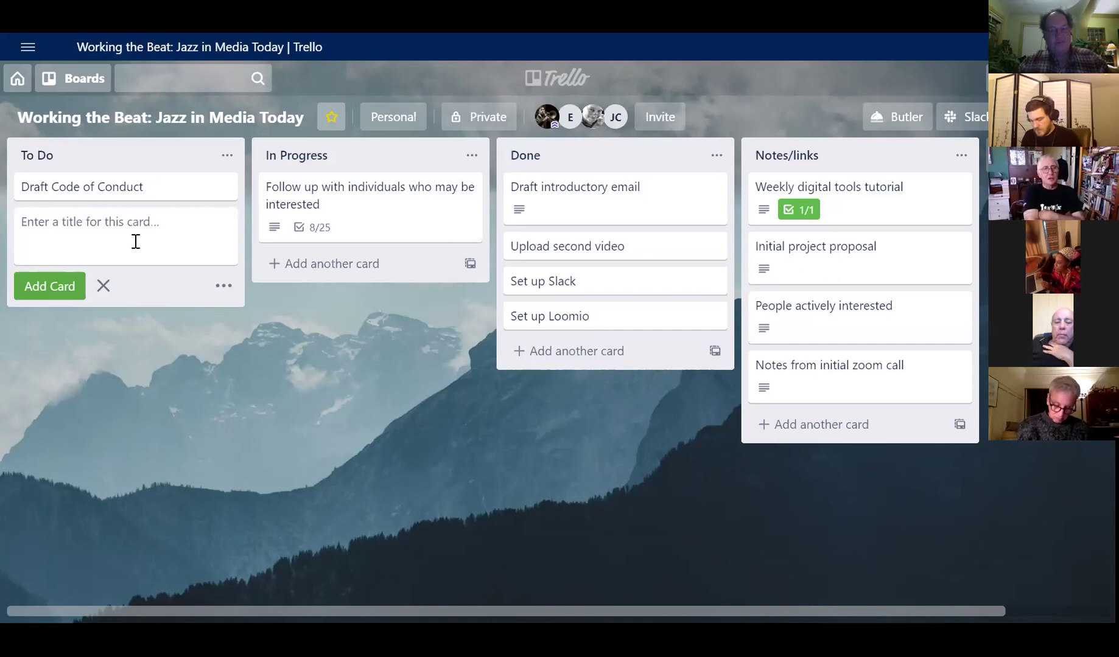
text(Asia/Pacific Rim)
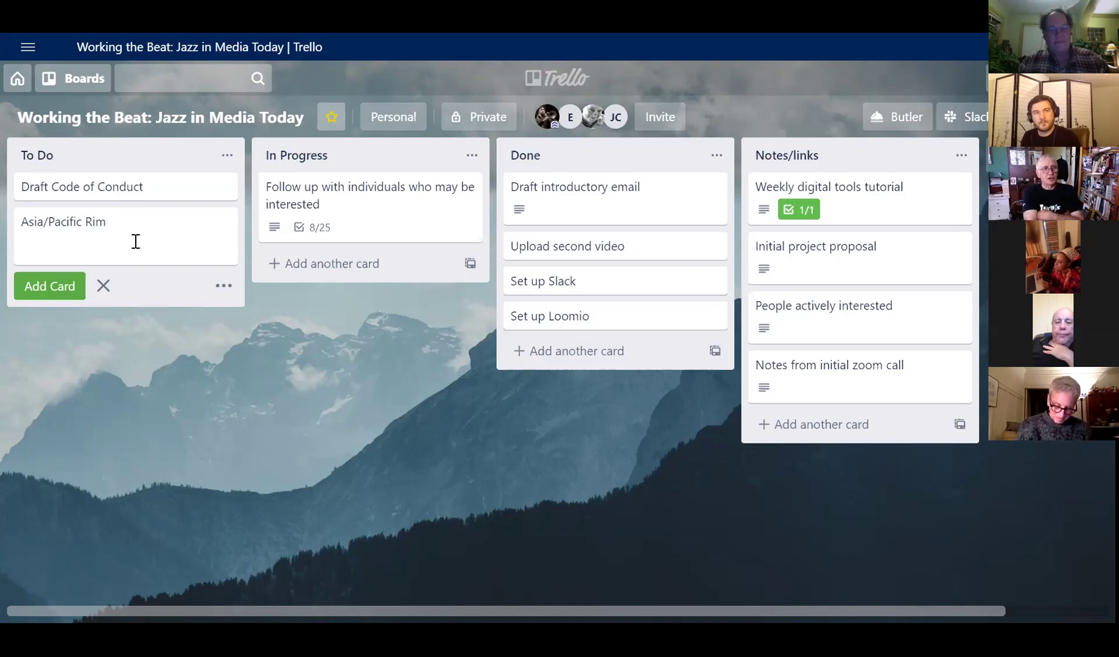
text(journalists network)
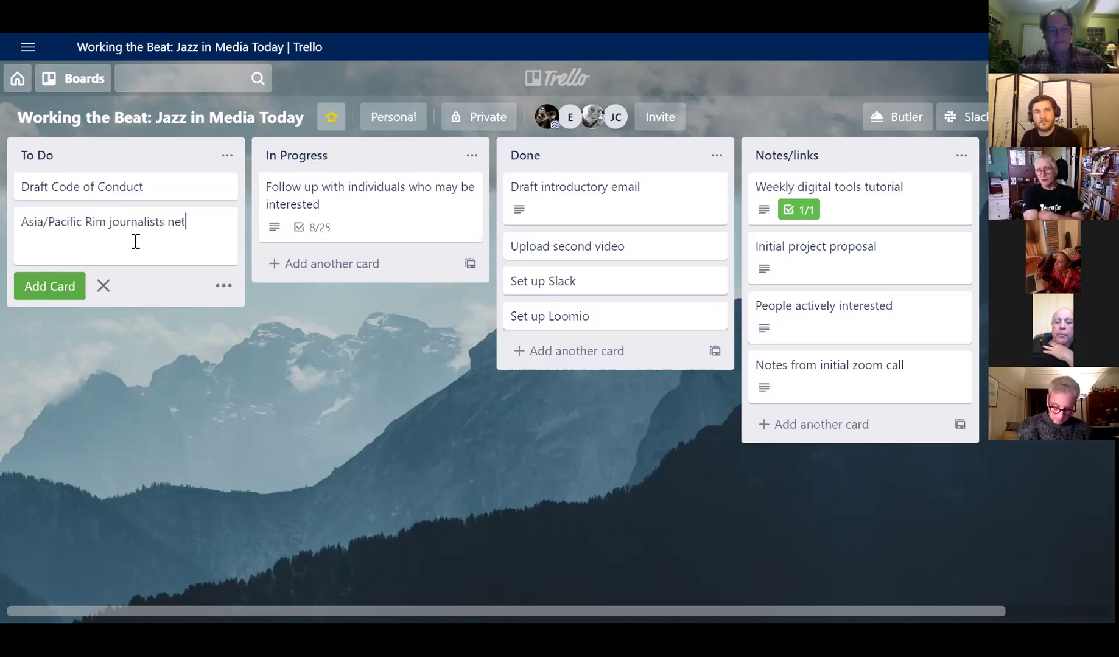
key(Return)
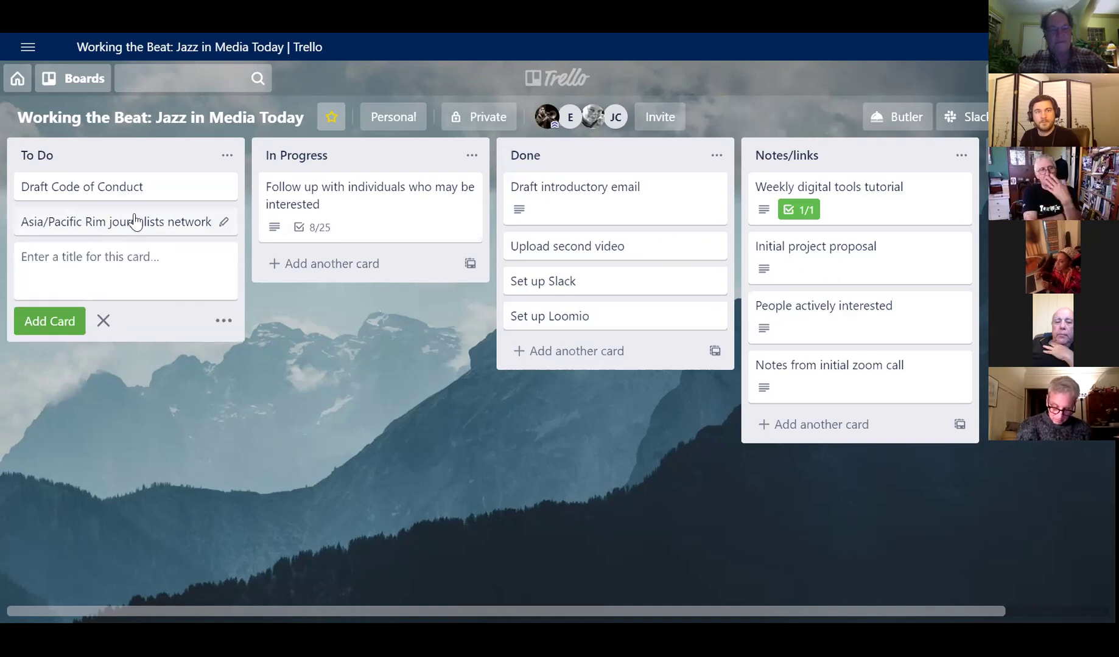
- Open the new card and add a checklist whose first item is 'Identify relevant locations and geography'
click(133, 219)
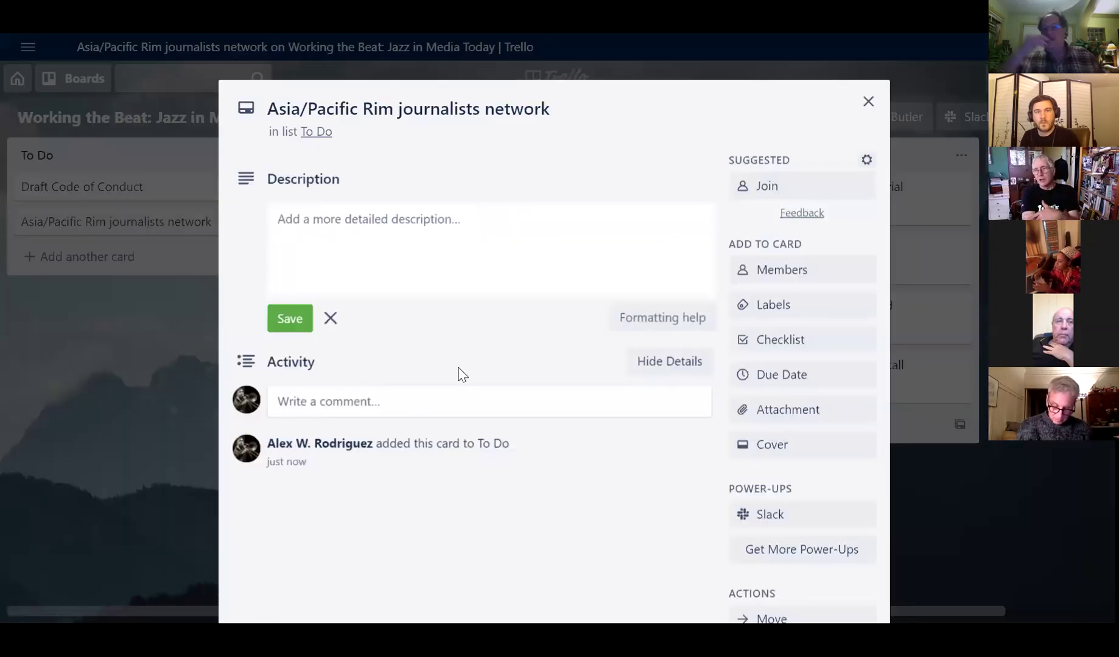
click(773, 344)
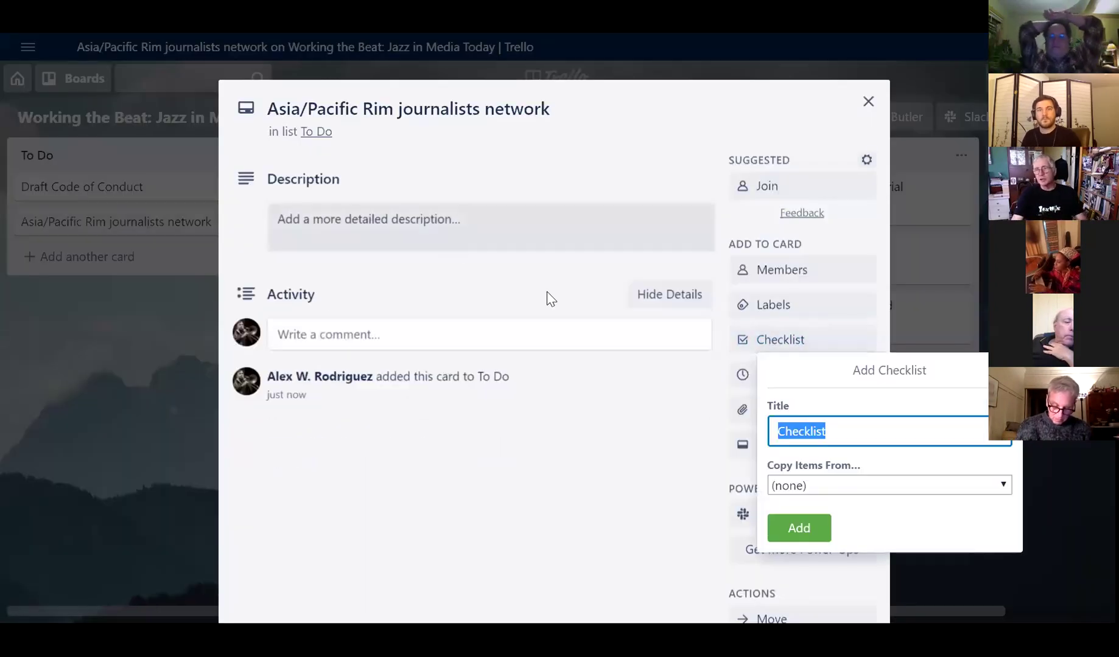
click(798, 528)
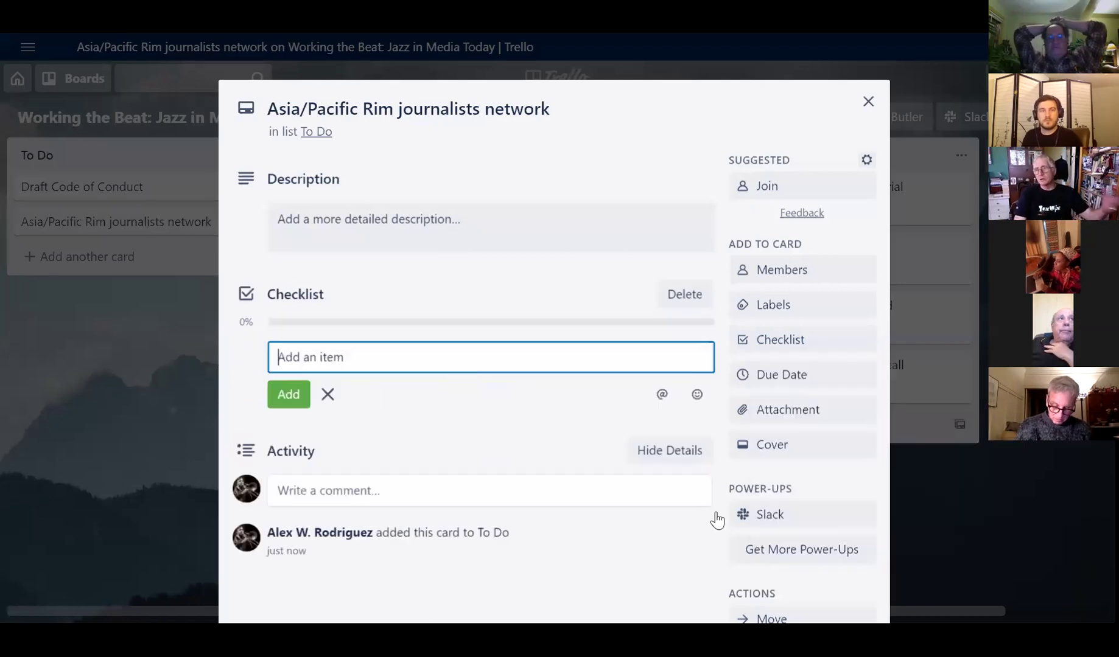
text(Identi)
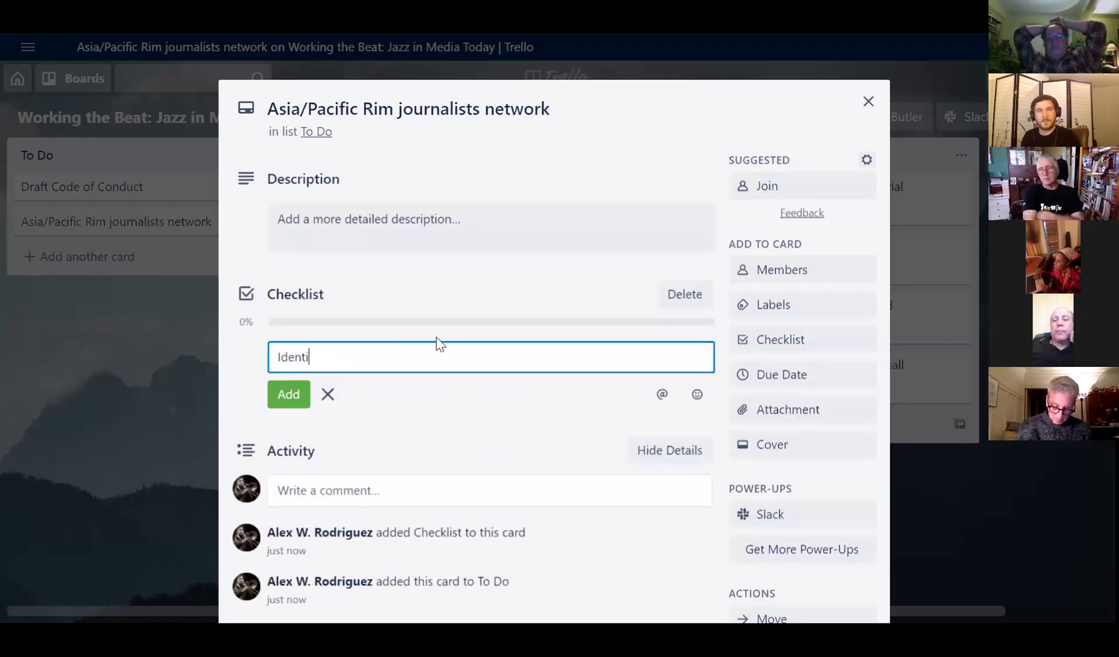
text(fy relevan)
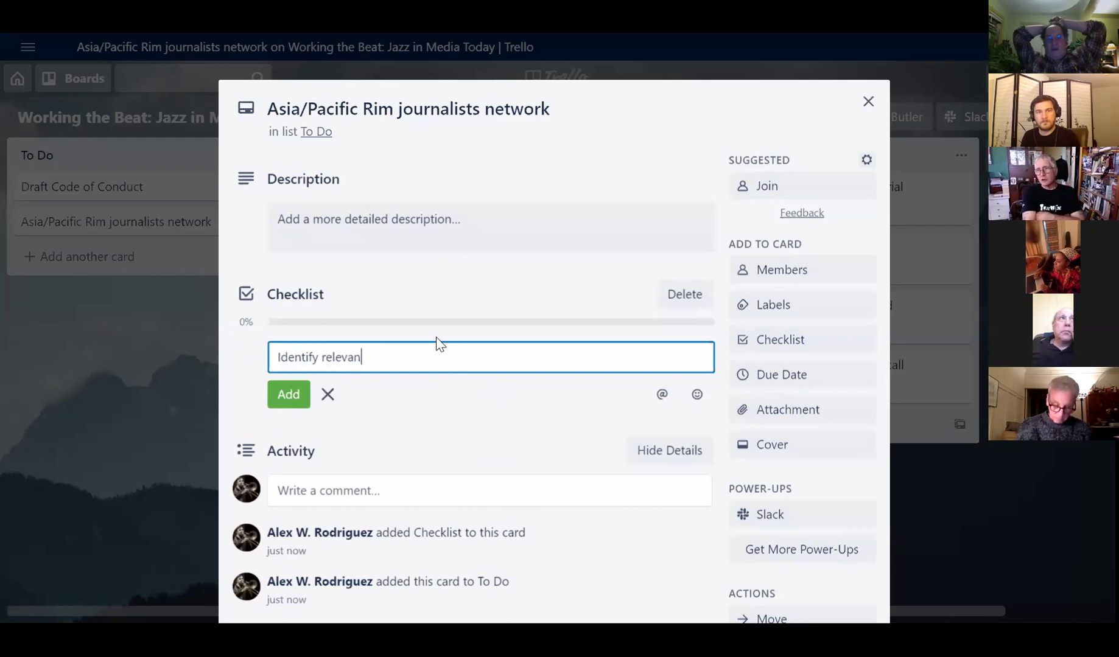
text(t locations and geographi)
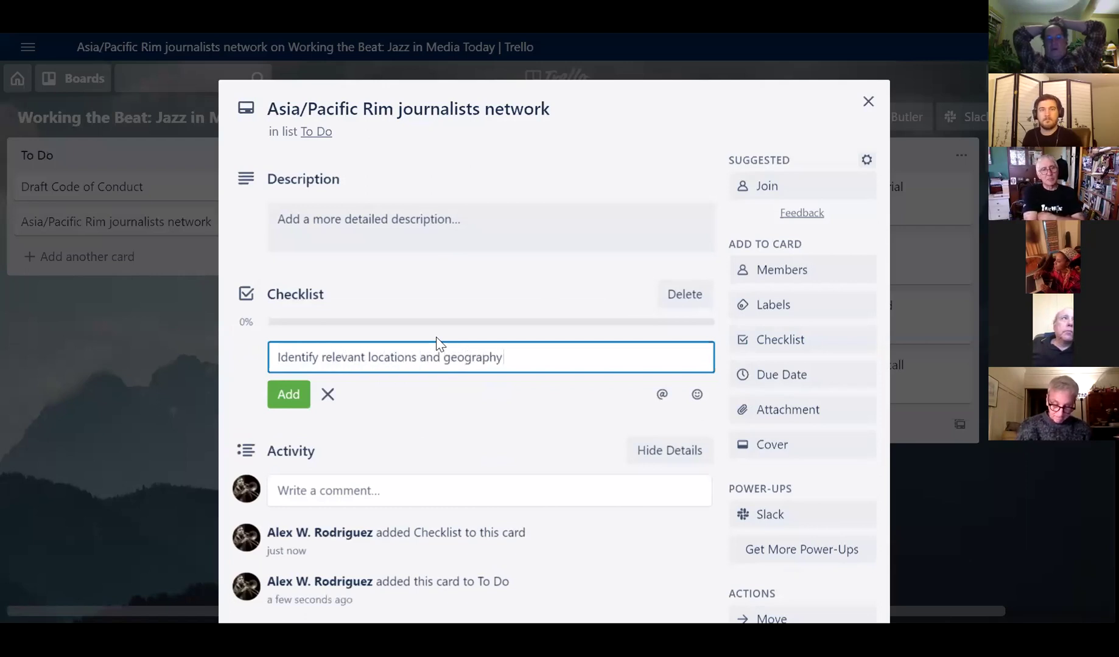
key(Return)
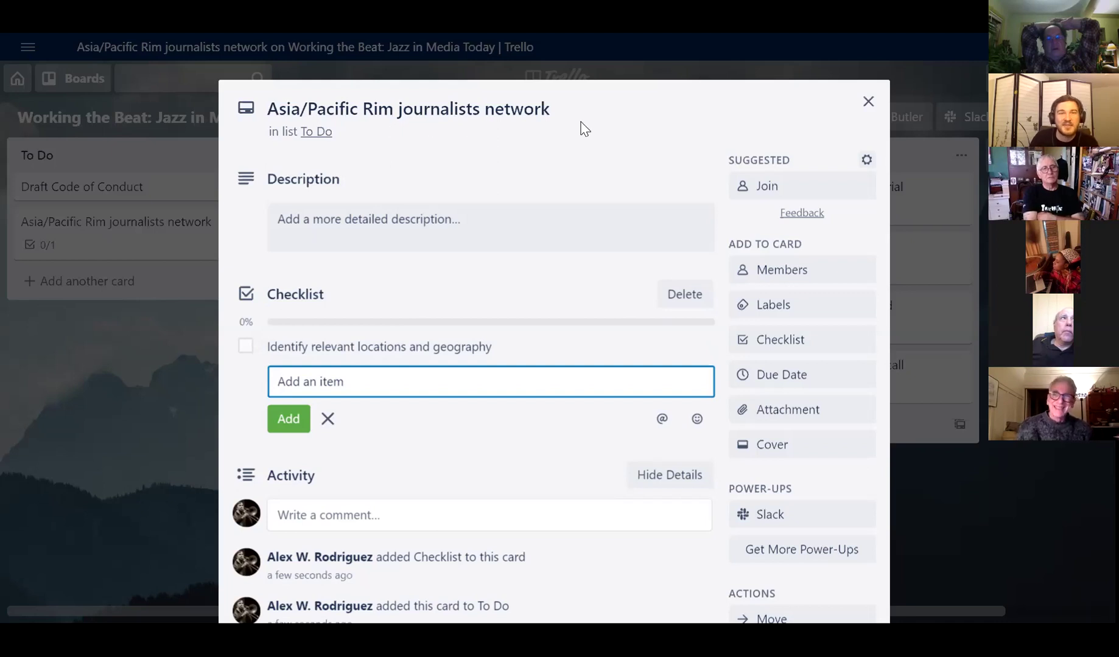
- Insert 'jazz' before 'journalists' so the title reads 'Asia/Pacific Rim jazz journalists network'
click(396, 110)
text(jazz)
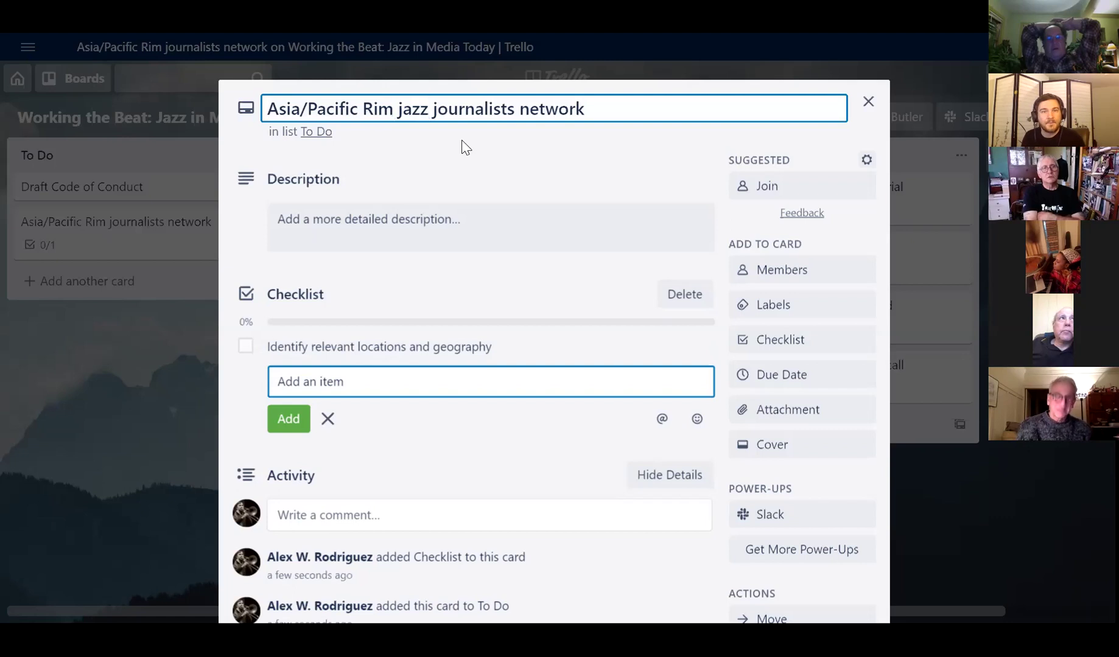
click(459, 144)
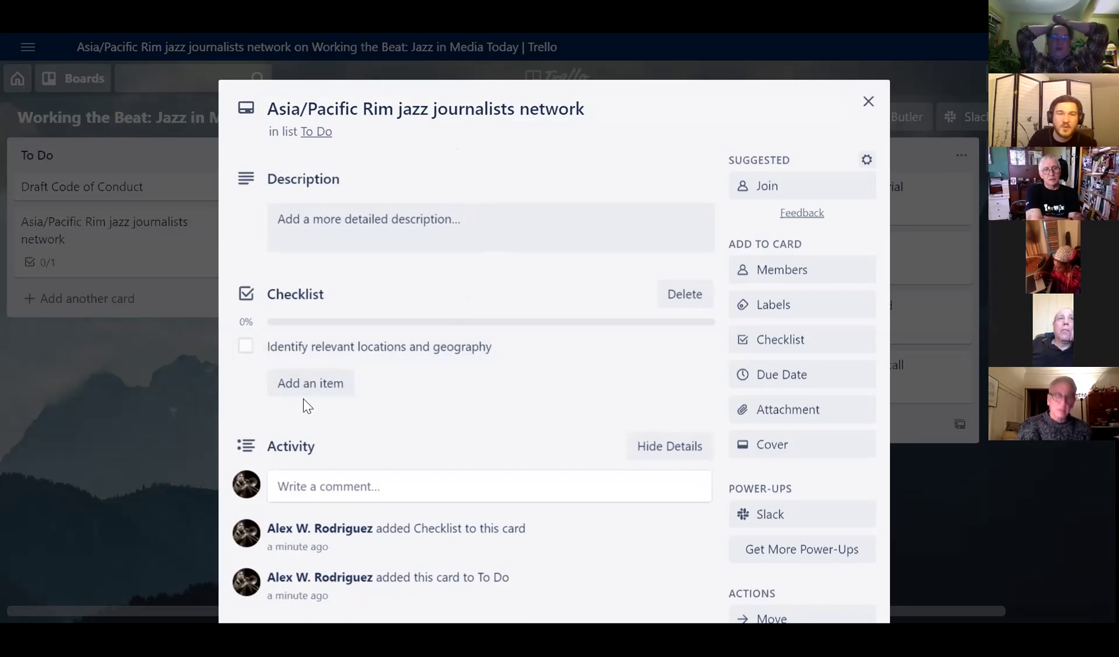
- Add checklist items 'Identify people close in our network' and 'Inviting those folks to invite people'
click(322, 388)
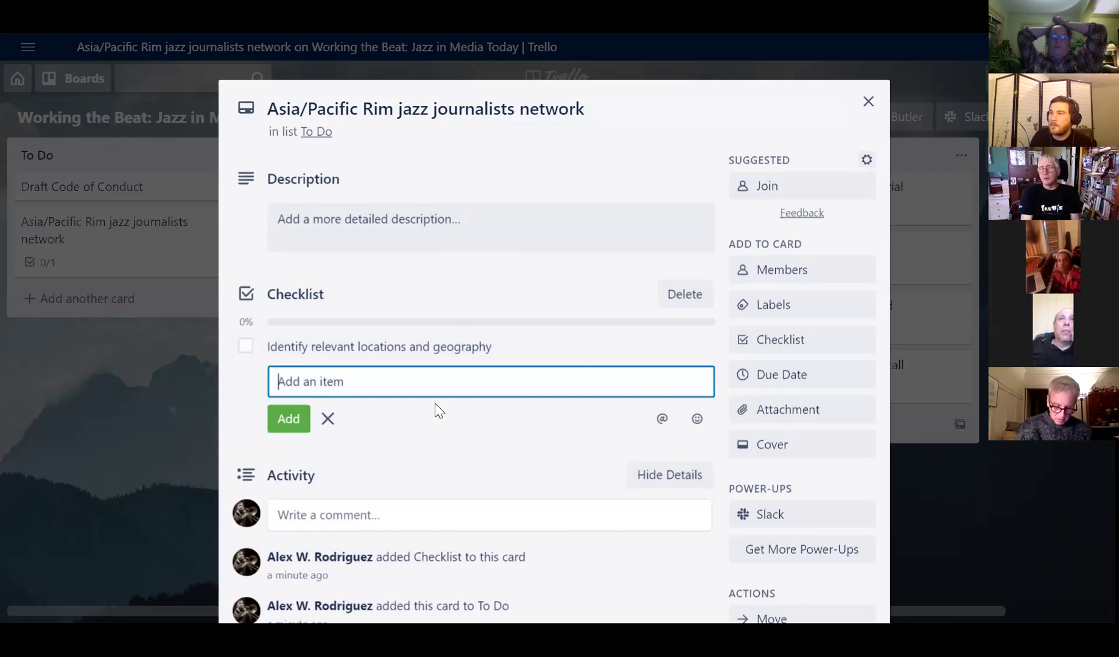
text(Iden)
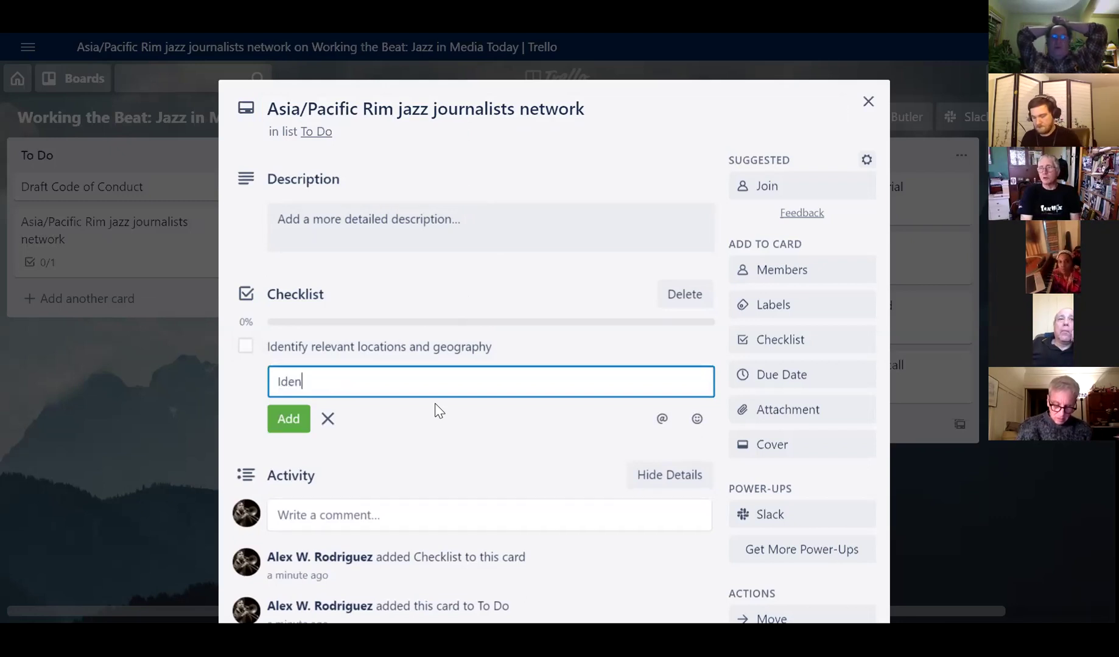
text(tify people)
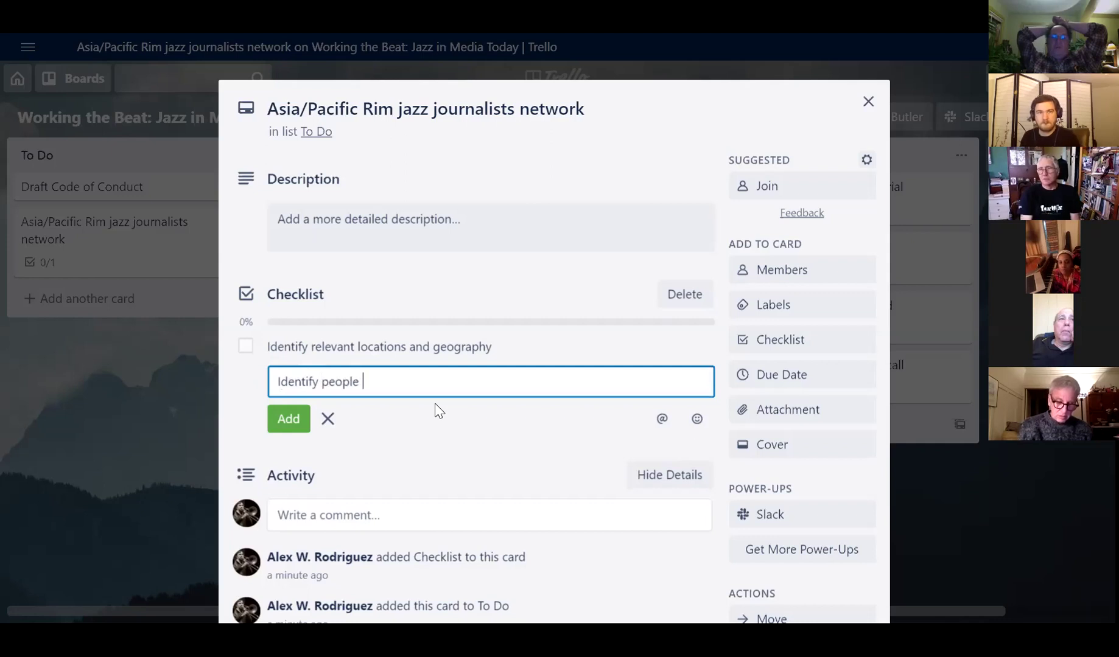
text( close in our ne)
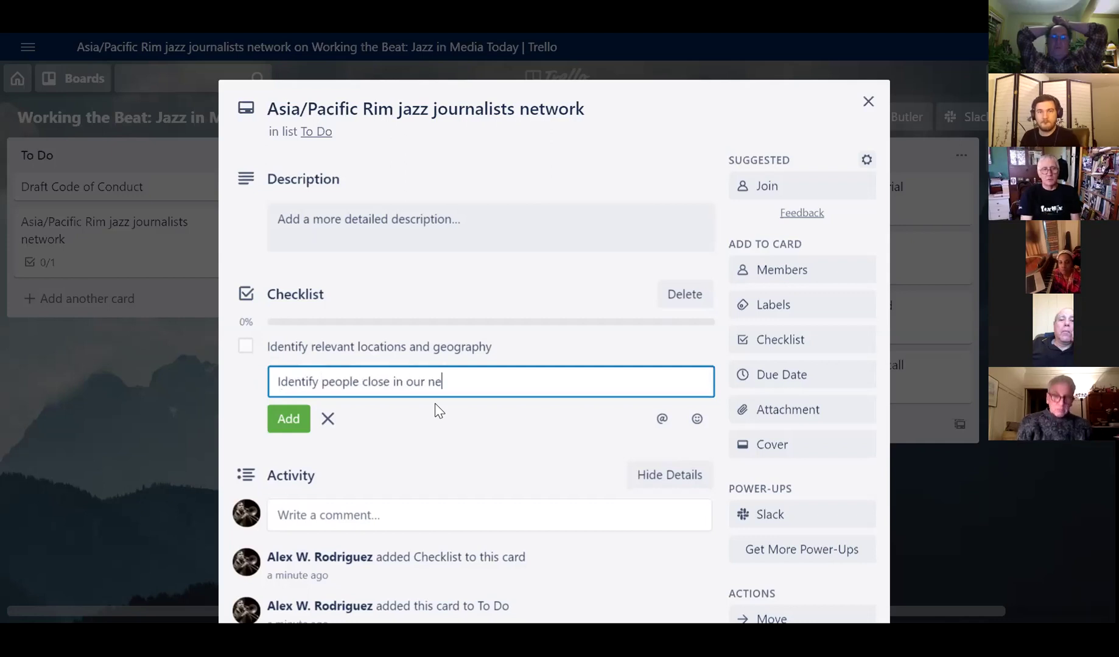
text(twork)
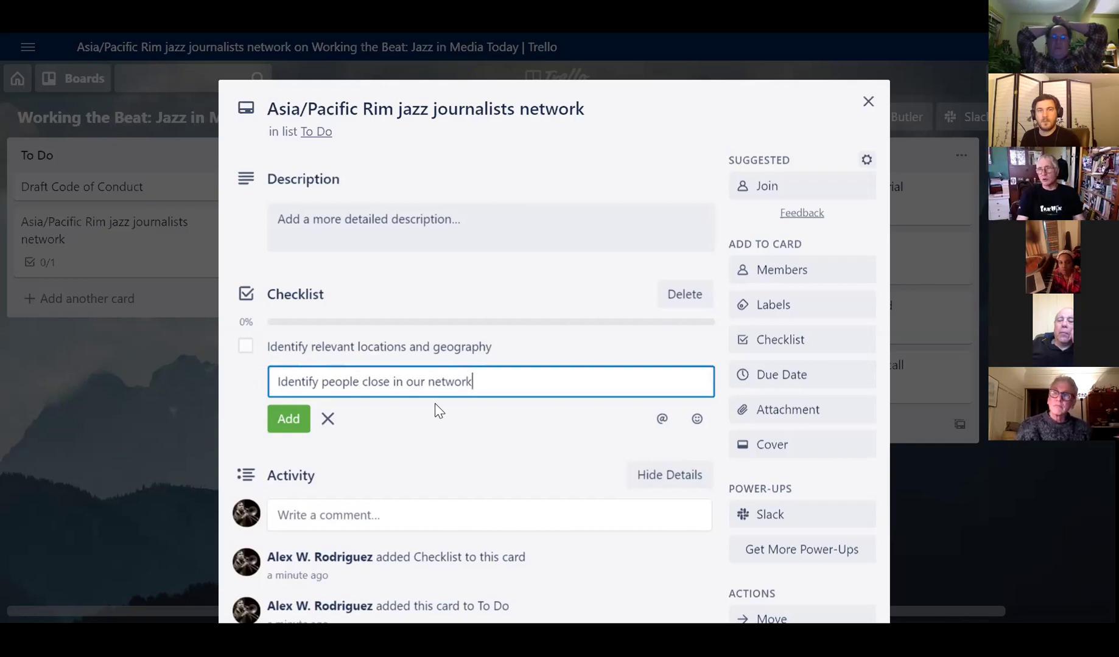
key(Return)
text(Inviti)
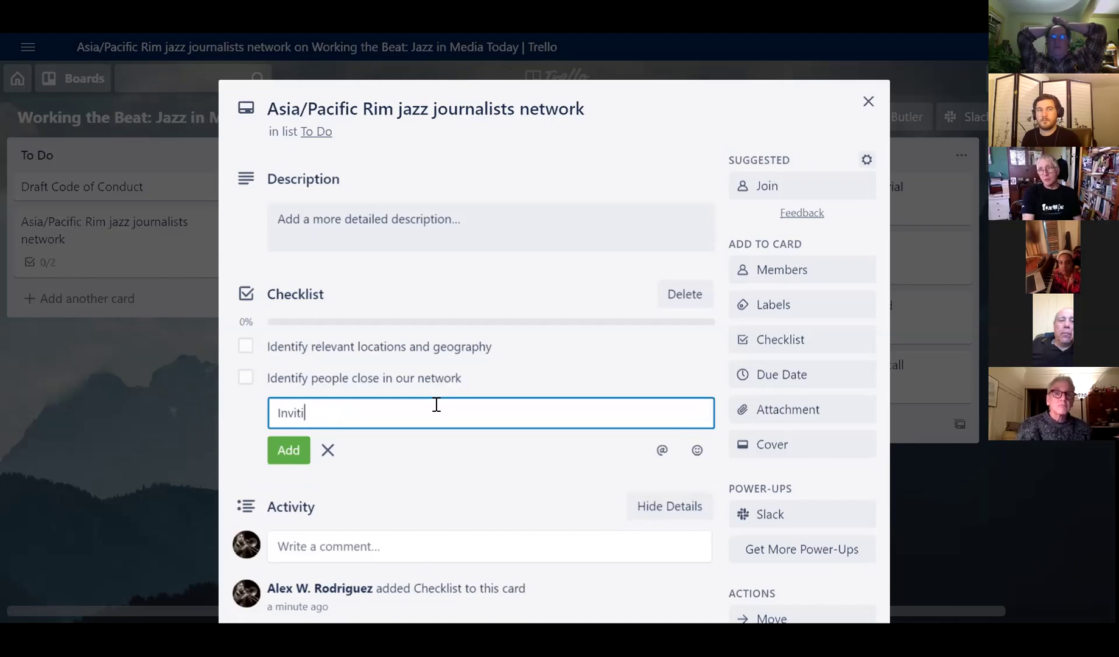
text(ng )
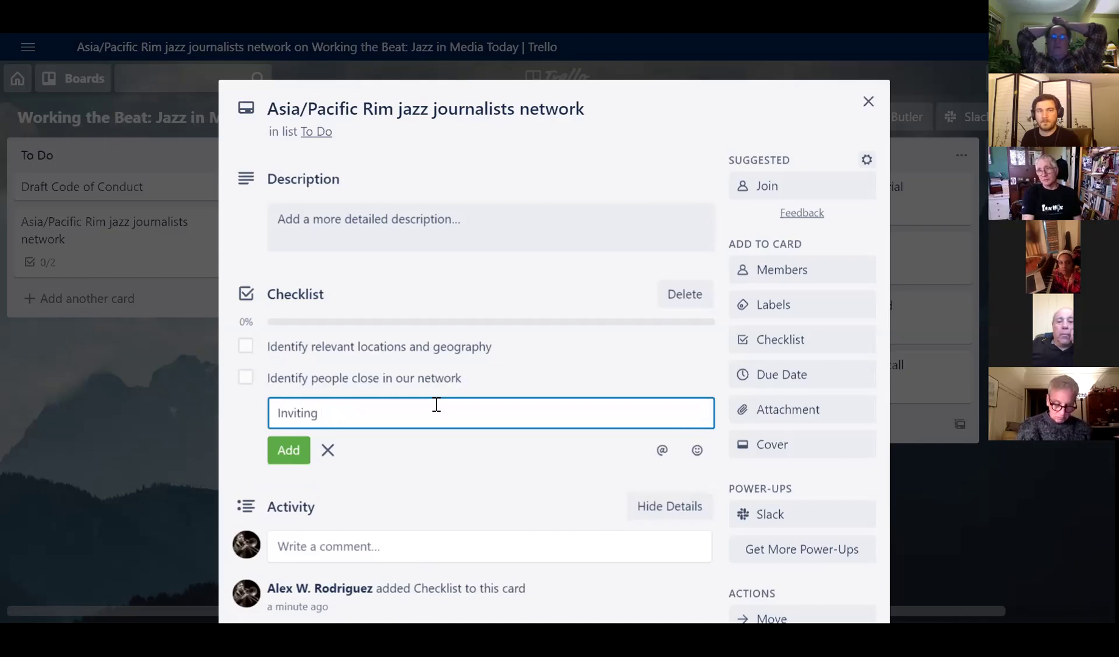
text(those )
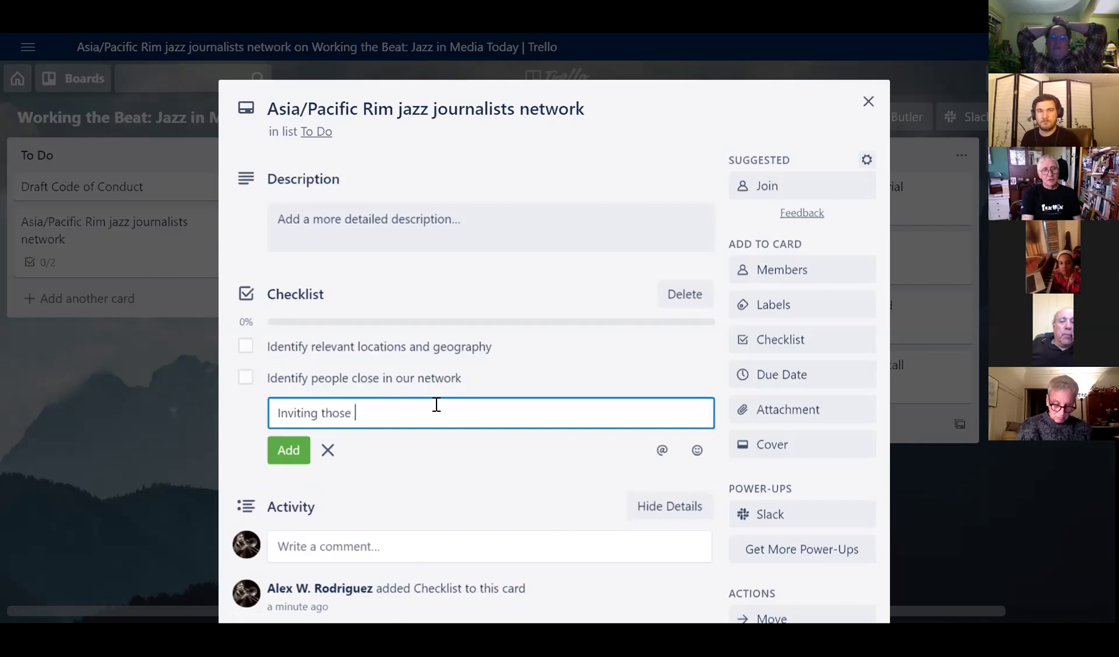
text(folks to invite peo)
key(BackSpace)
text(ite people)
key(Return)
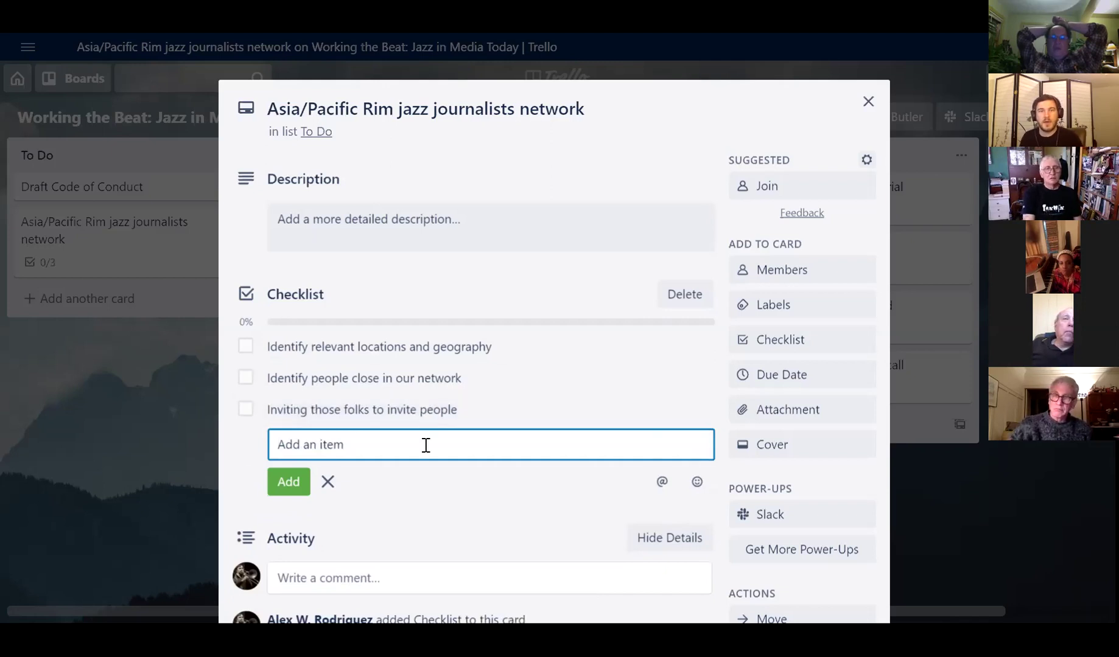
- Append a colon and the first contact's full name to 'Identify people close in our network'
click(514, 379)
click(514, 379)
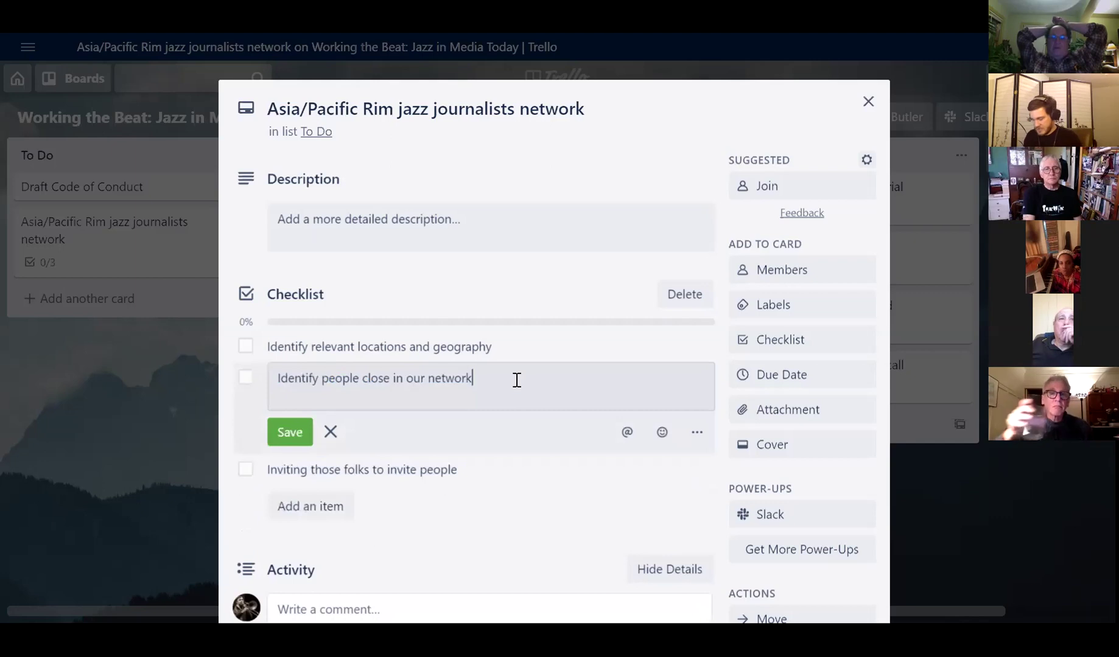
text(:)
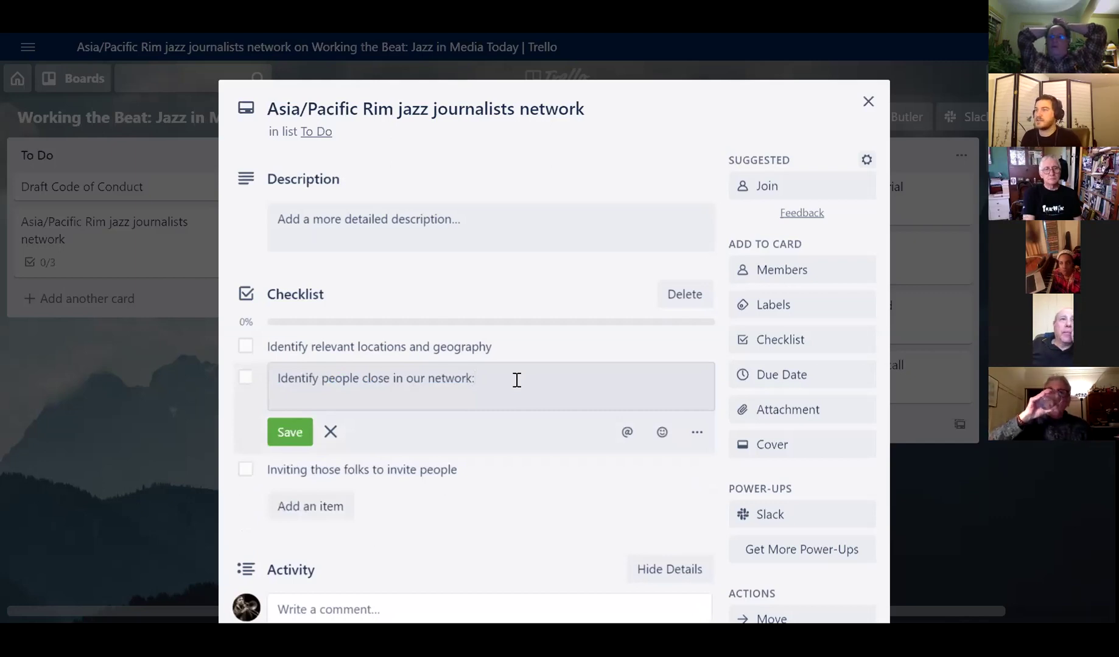
key(BackSpace)
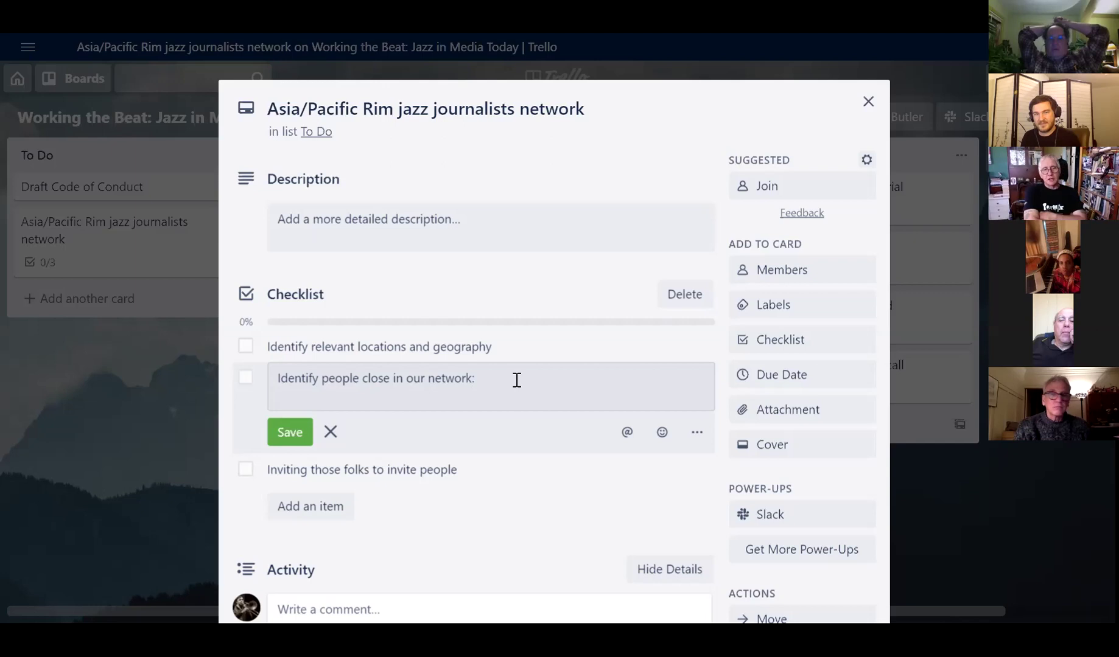
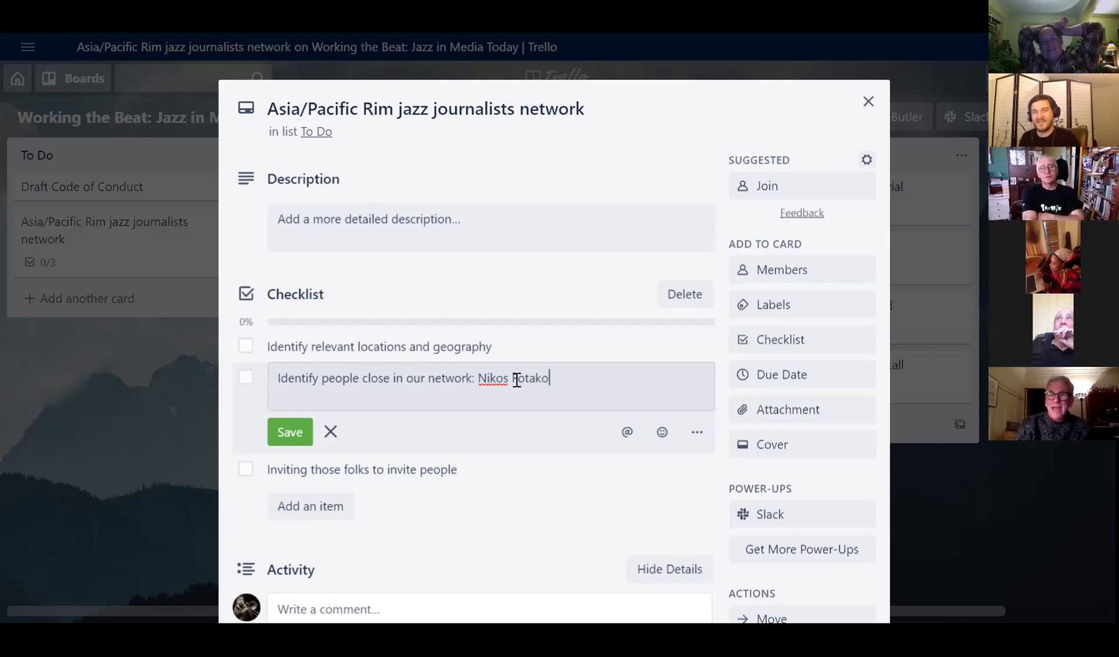
- Add three more contacts' names, one of them in Brisbane, and save the item
key(BackSpace)
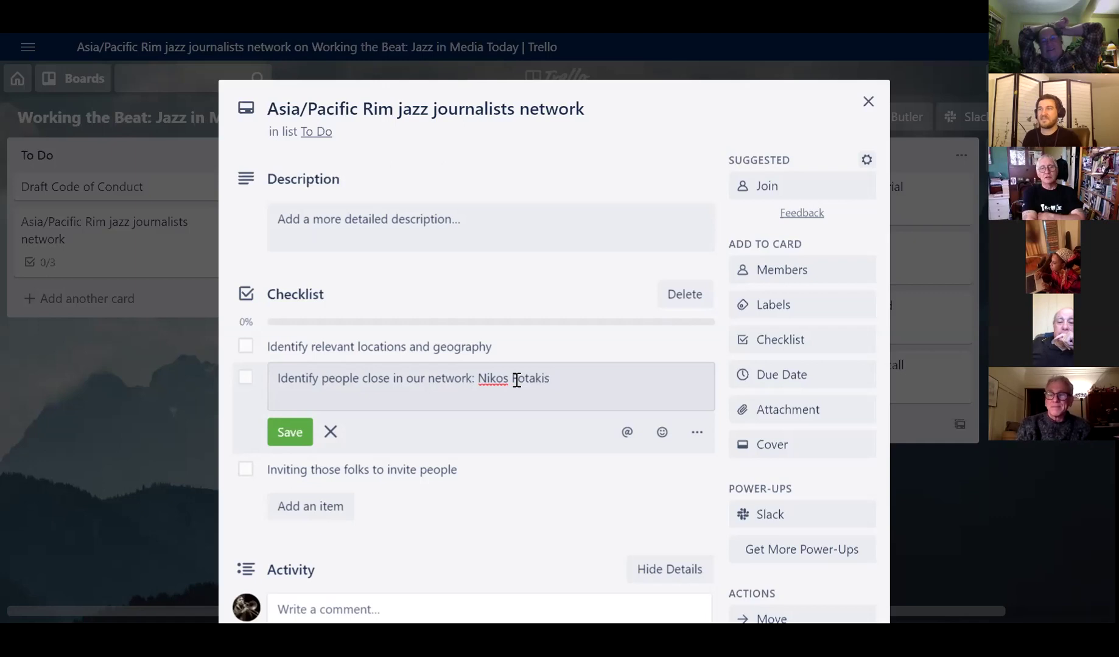
text(,)
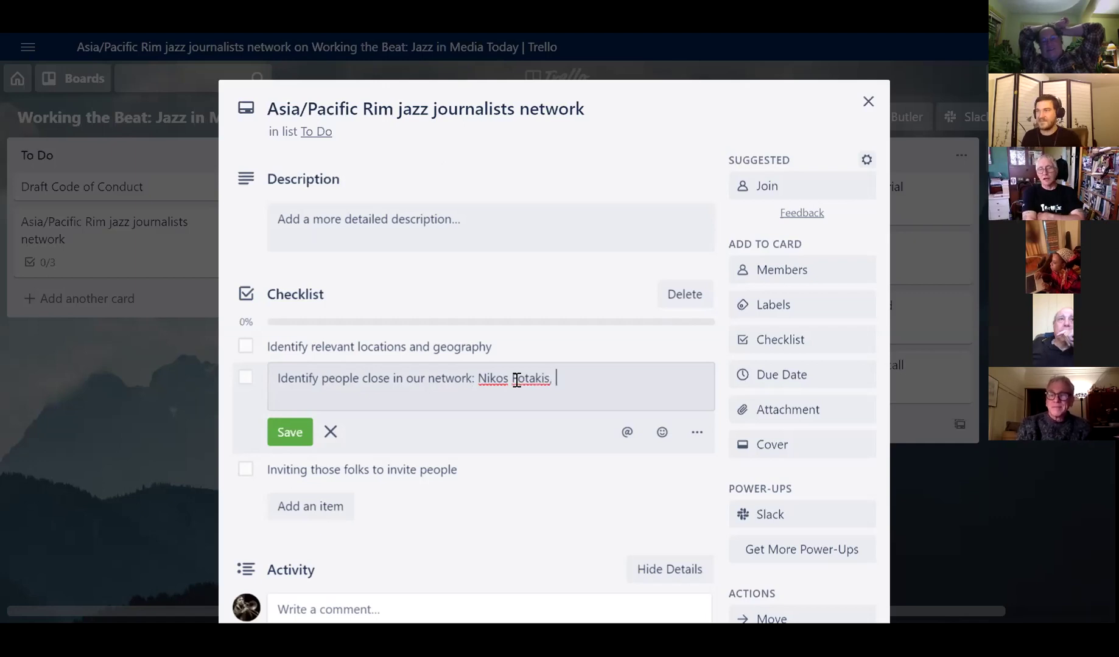
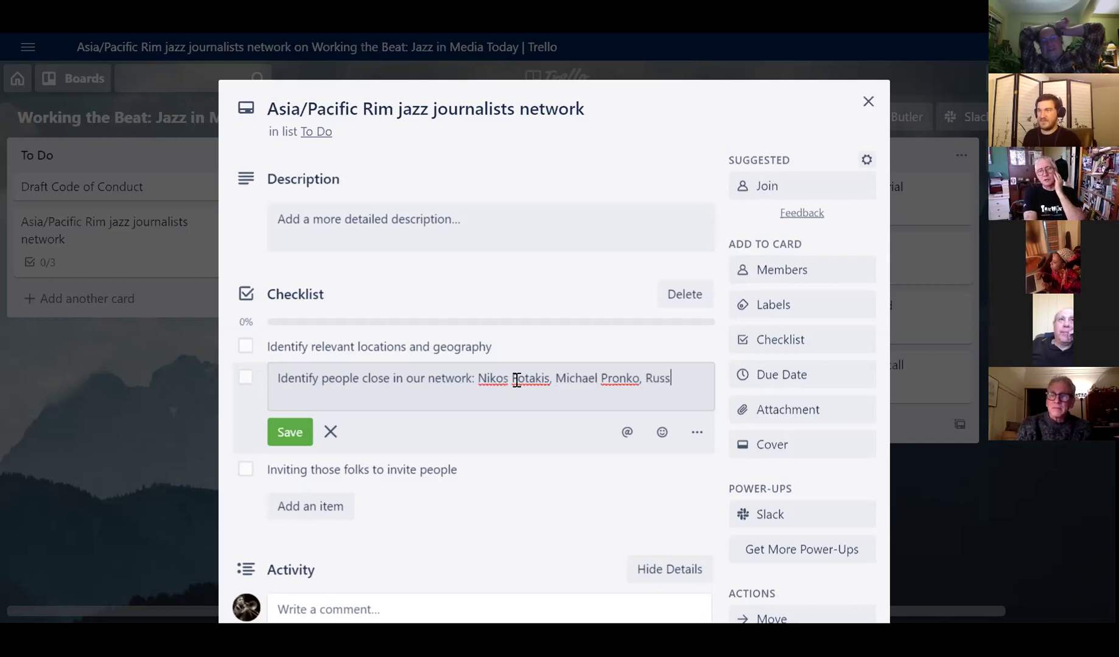
text(Russell in Brisbane)
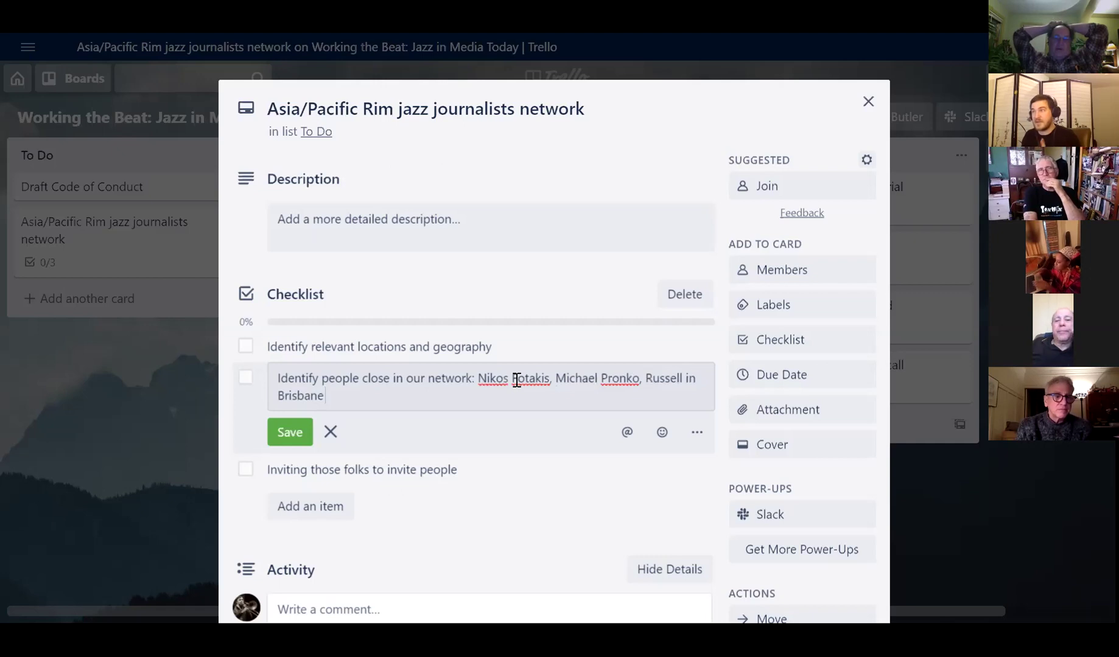
text(, )
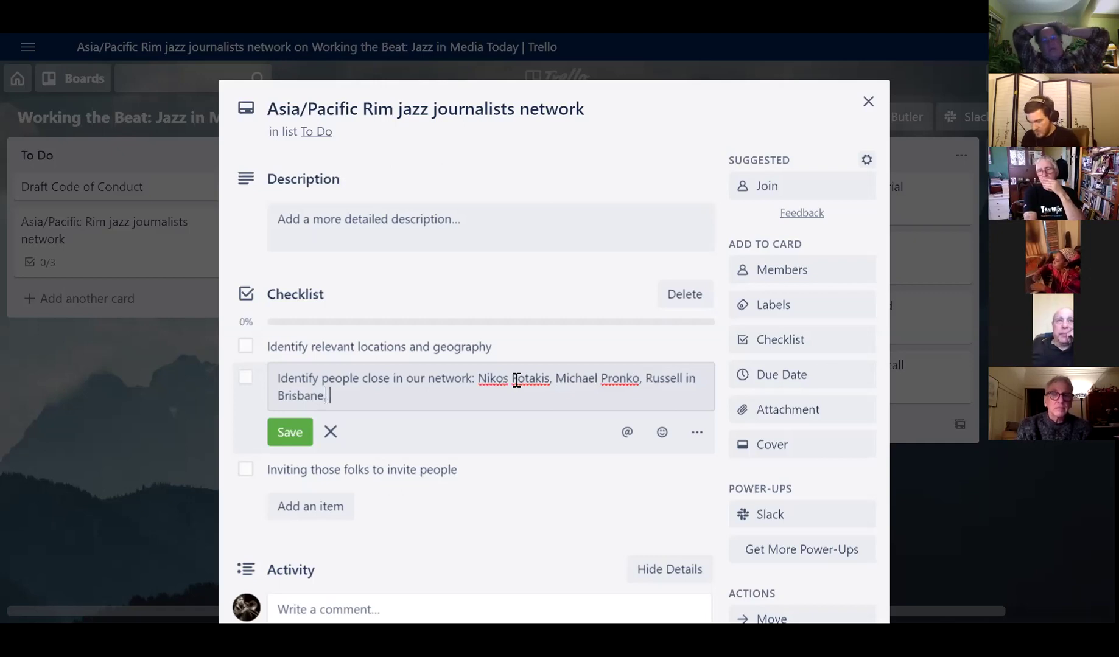
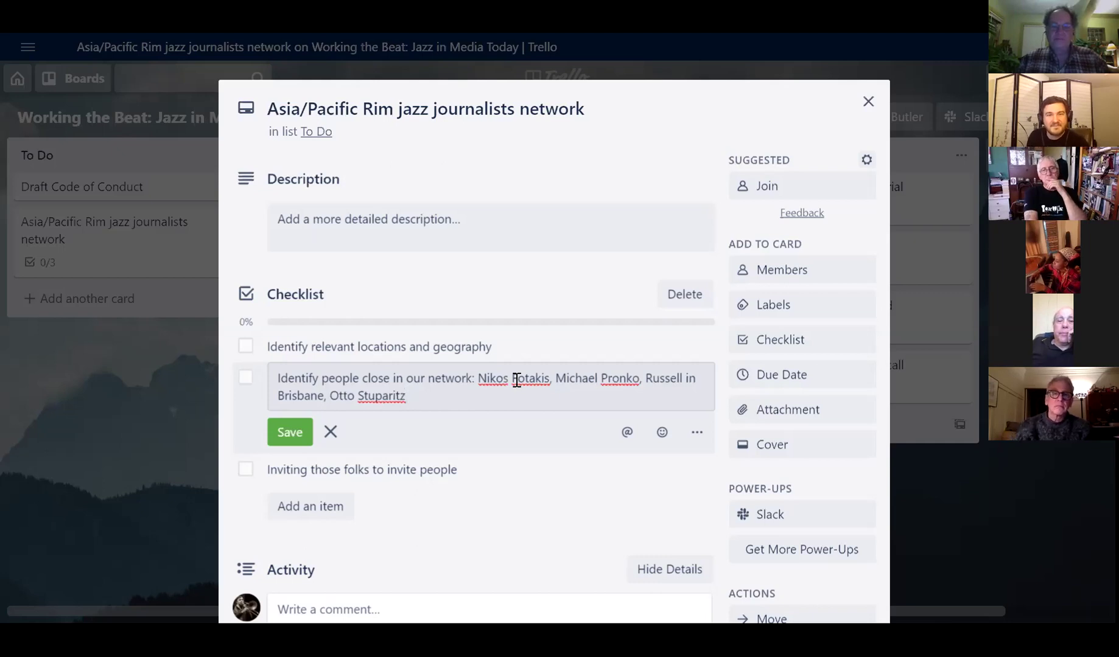
click(297, 436)
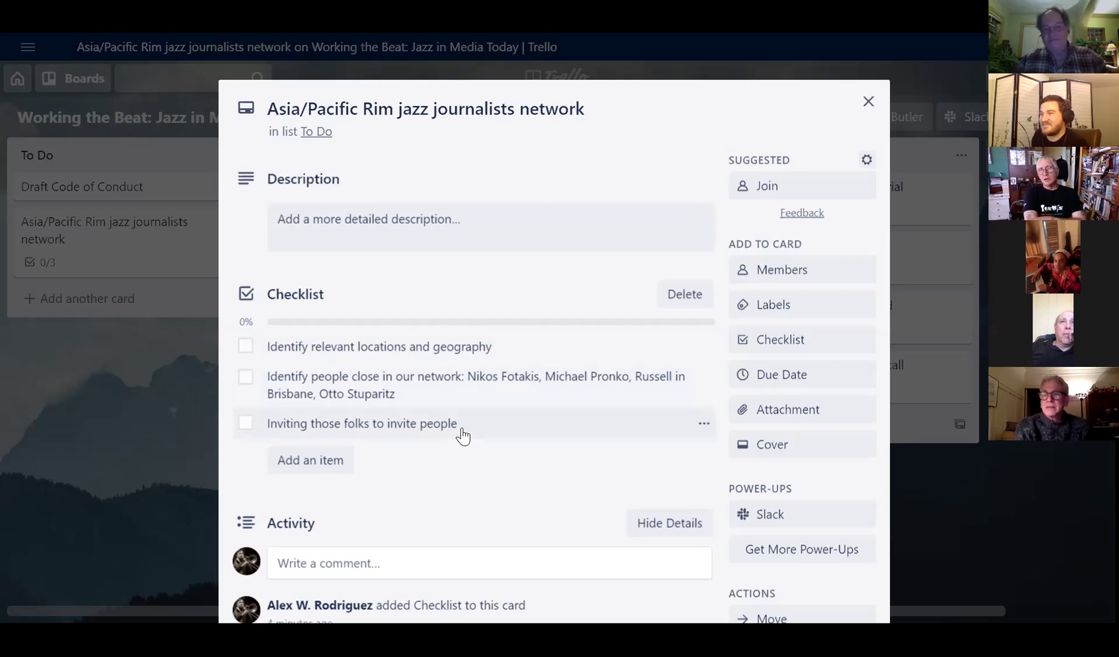
- Open a new item entry below 'Inviting those folks to invite people'
click(317, 460)
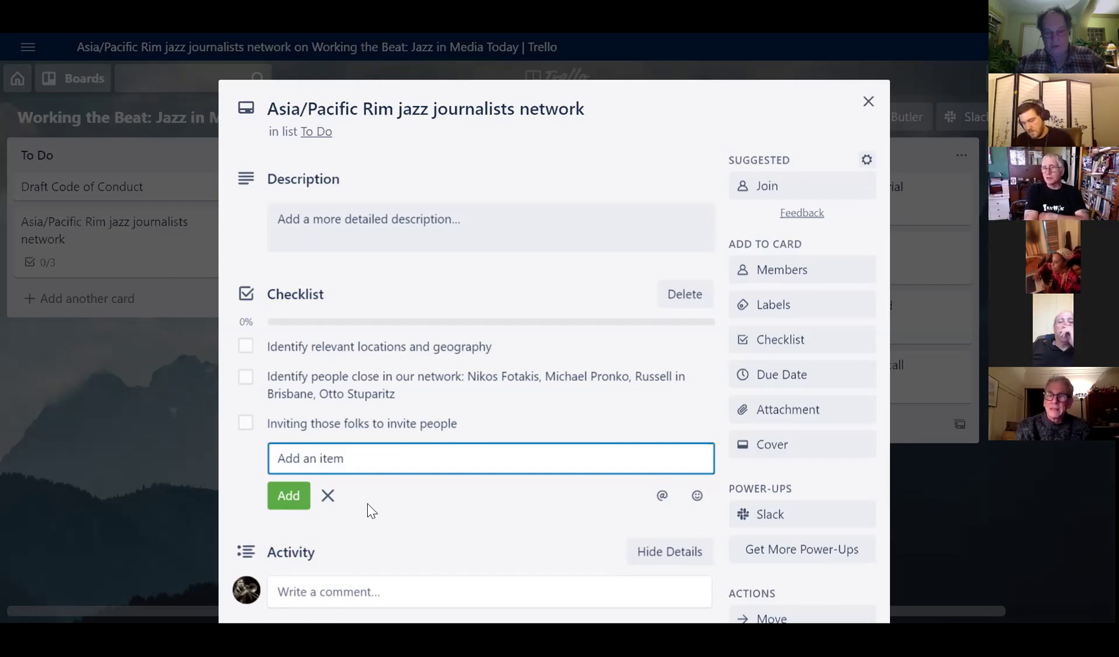
- Add the checklist item 'Mission statement drafted'
text(Mission statement drafted)
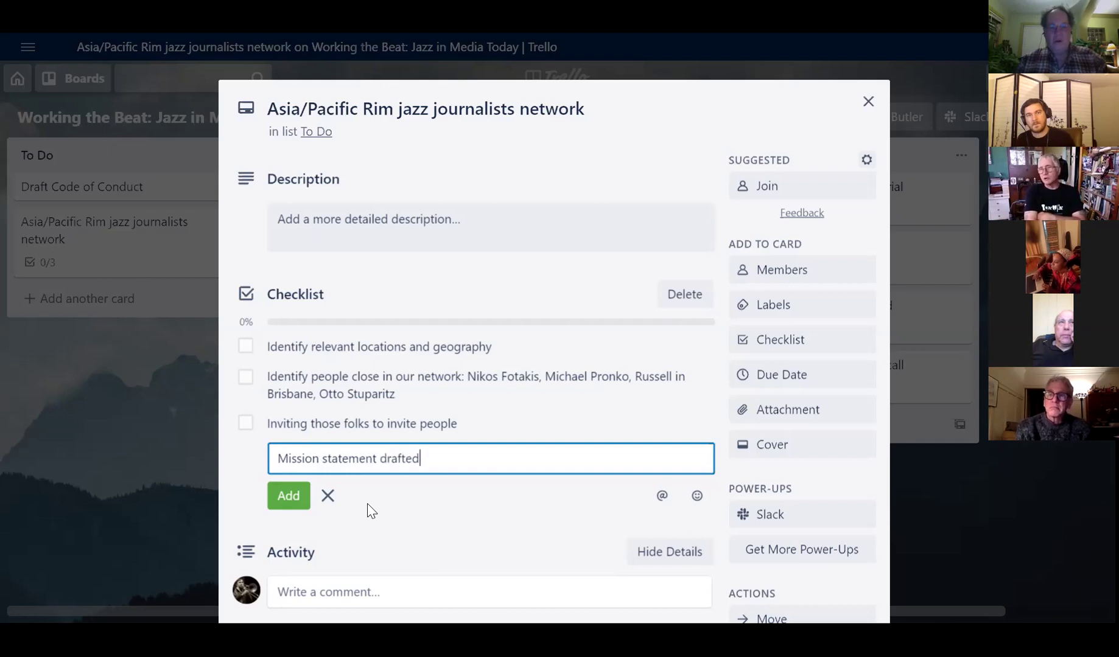
key(Return)
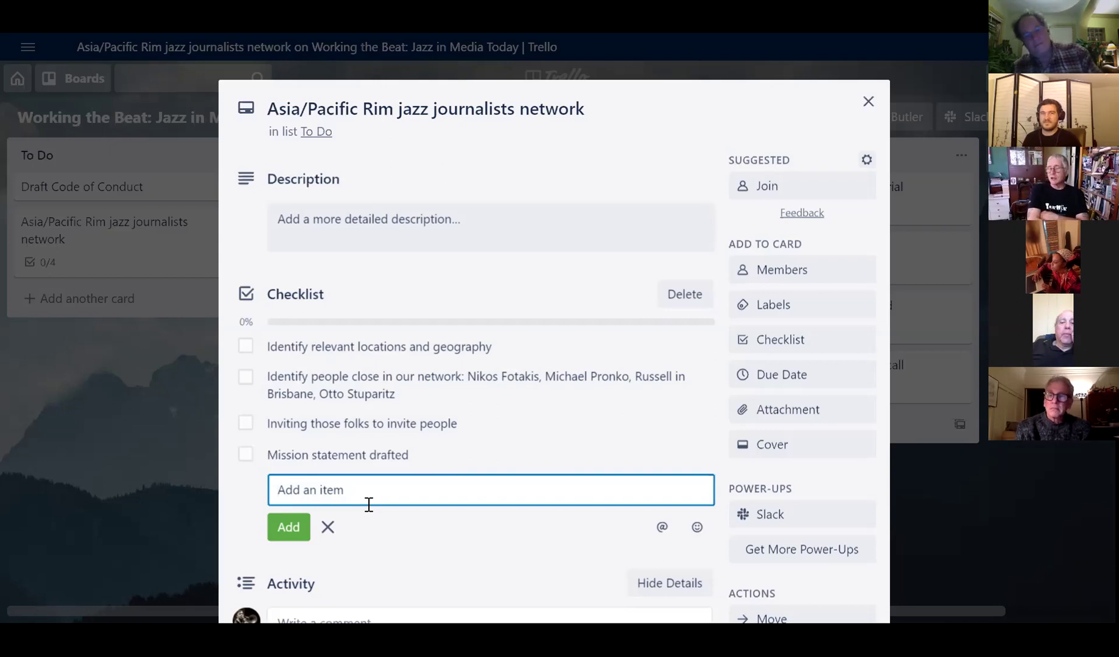
- Extend that item to read 'Mission statement drafted: what are we doing?'
click(389, 451)
click(446, 452)
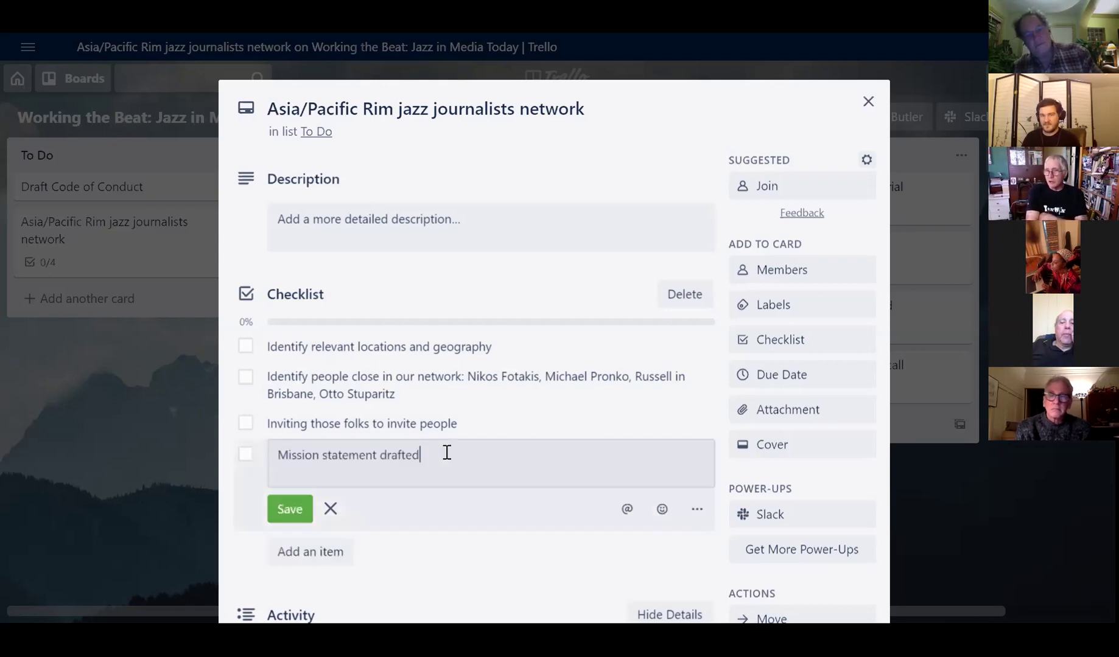
text(what are we doing?)
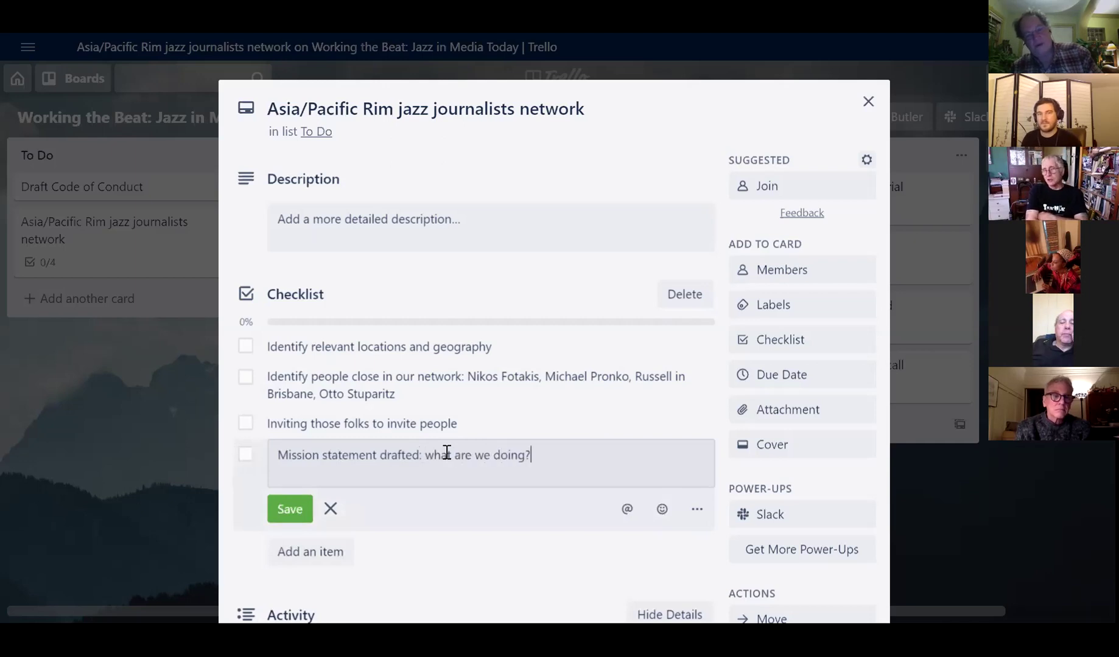
key(Return)
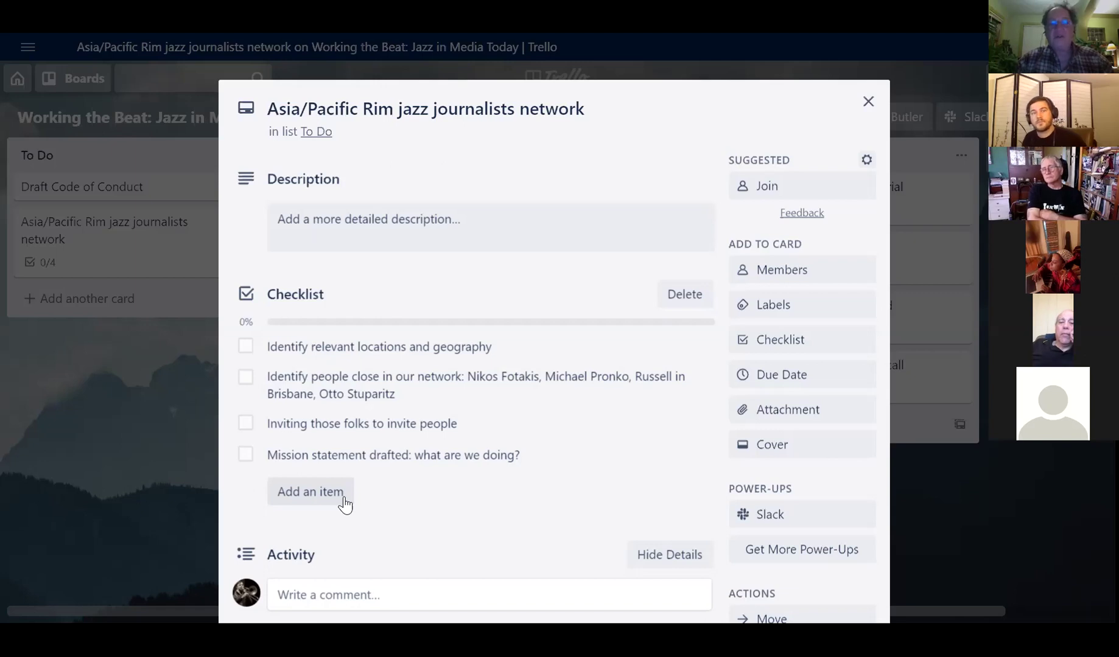
- Save the description 'Enabling communication and contacts between jazz writers, musicians, etc. in the Asia/Pacific Rim region'
click(327, 227)
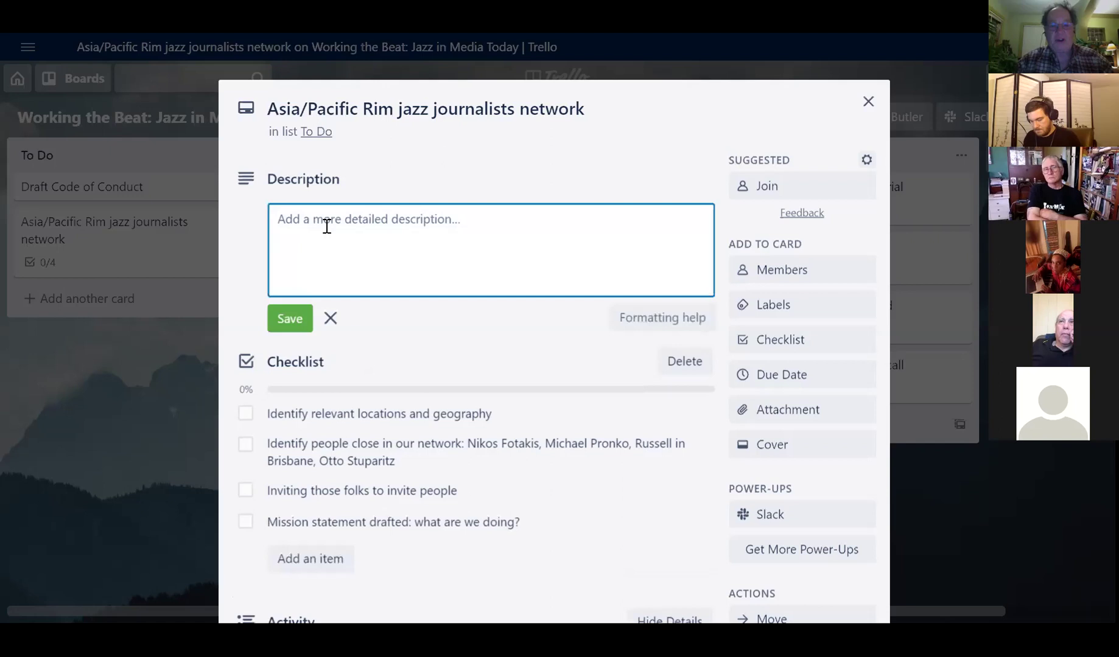
text(Enabling)
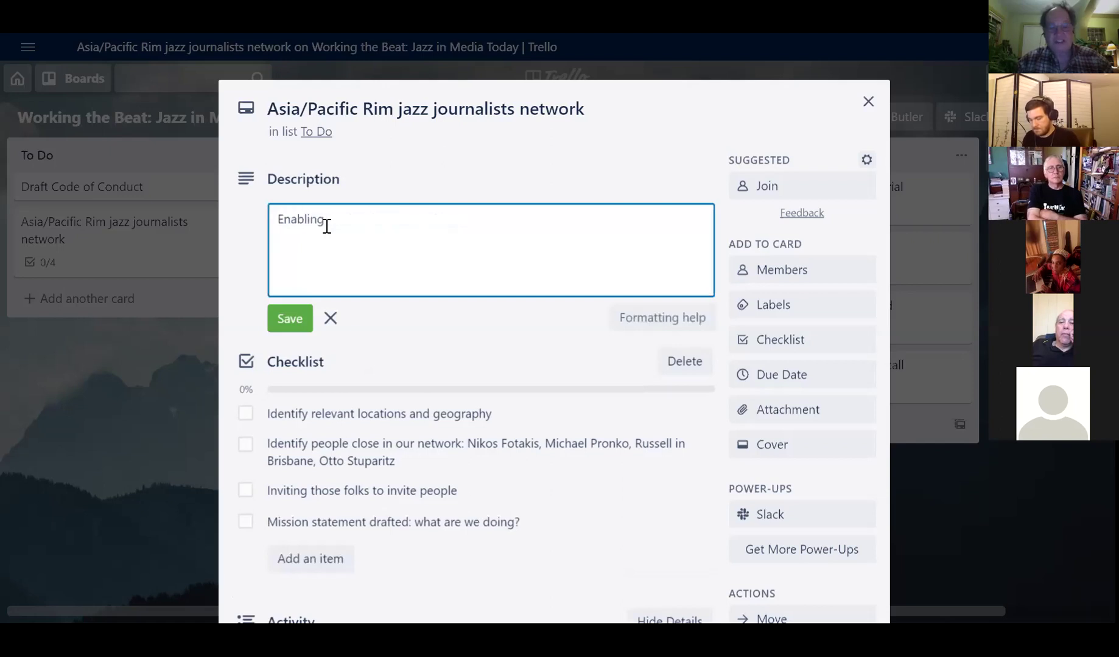
text( communication )
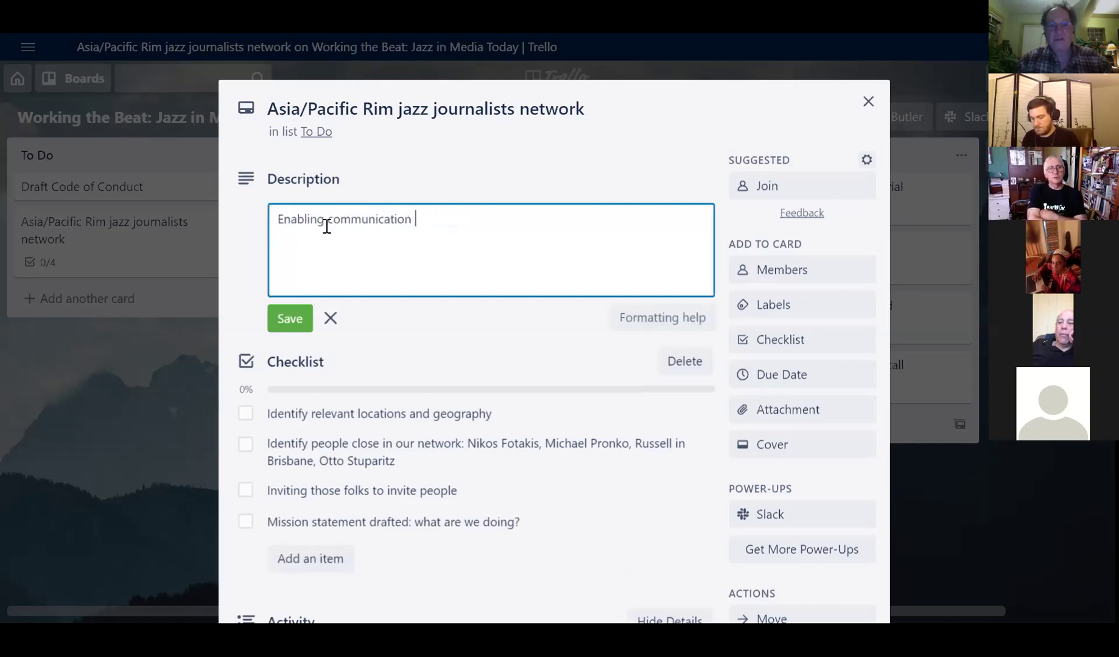
text(and contacts between )
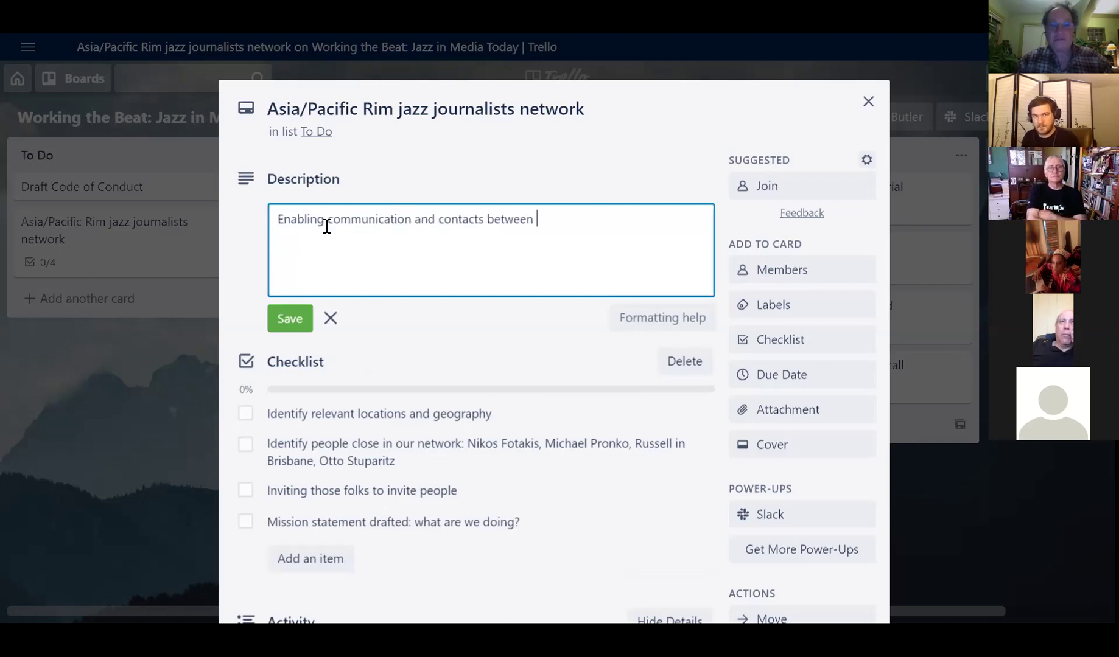
text(jazz writers)
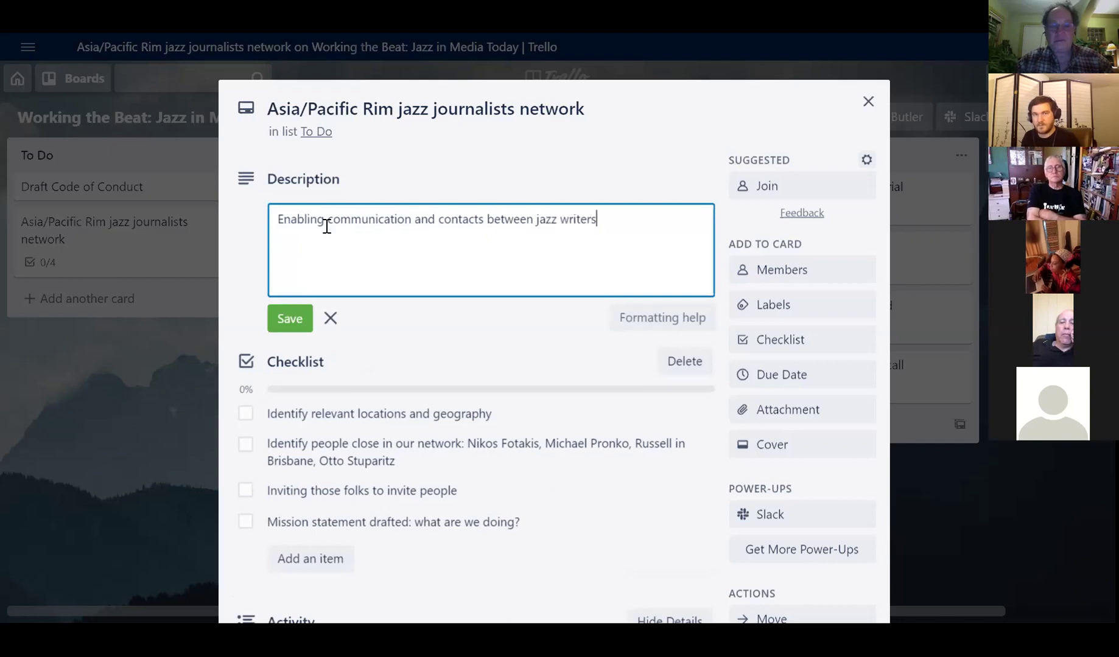
text(, musicians, )
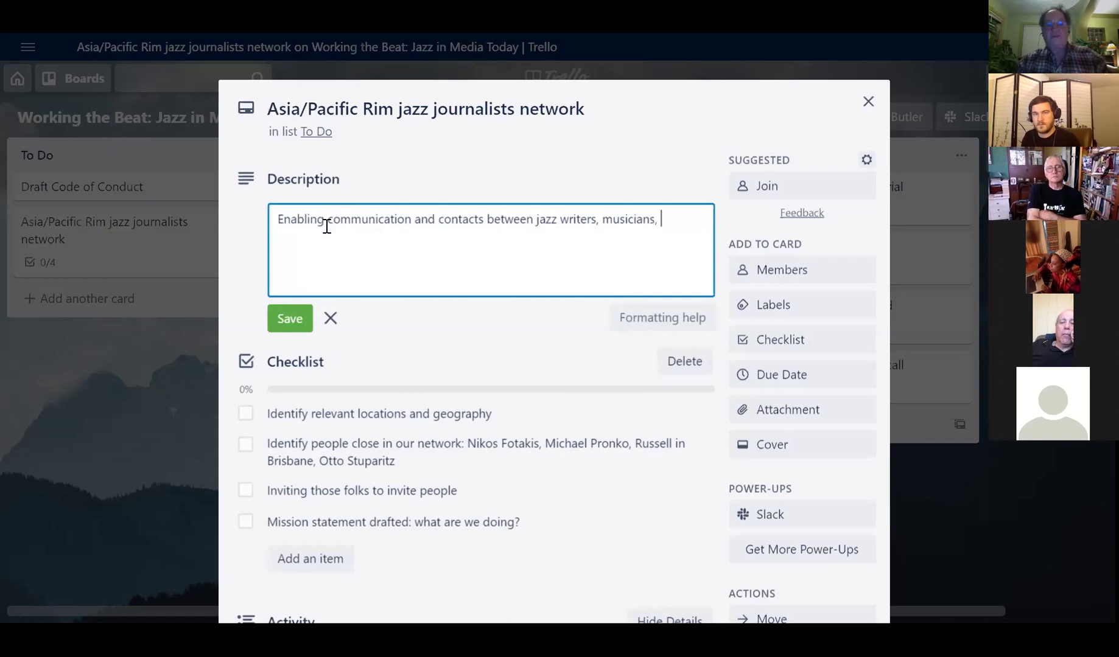
text(etc. in the Asia/)
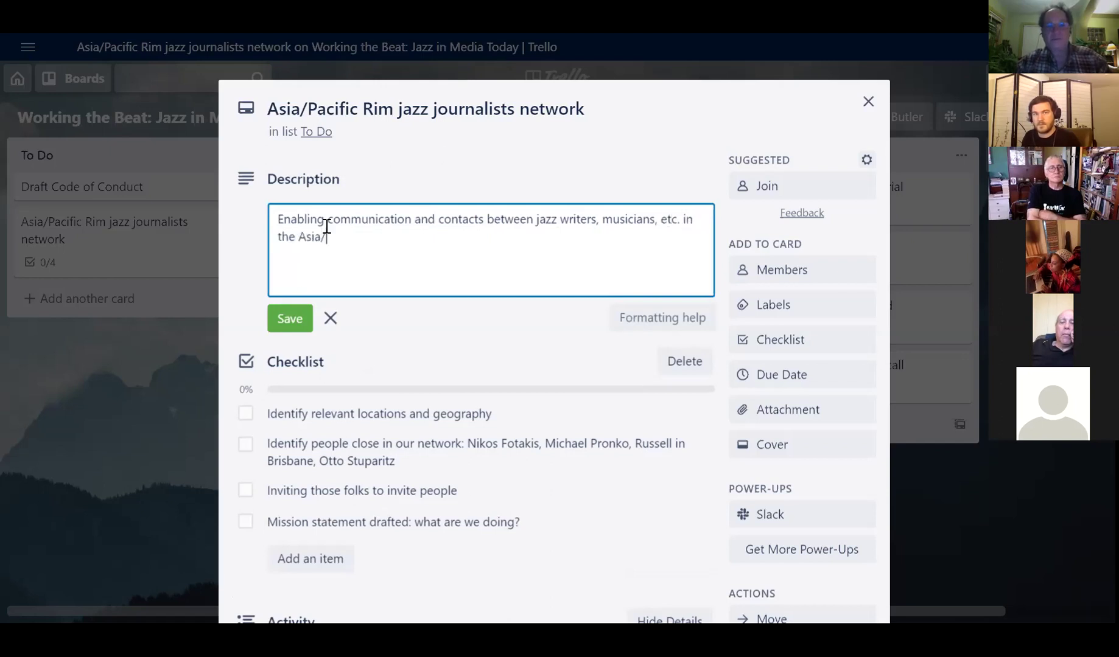
text(Pacific Rim region)
key(Return)
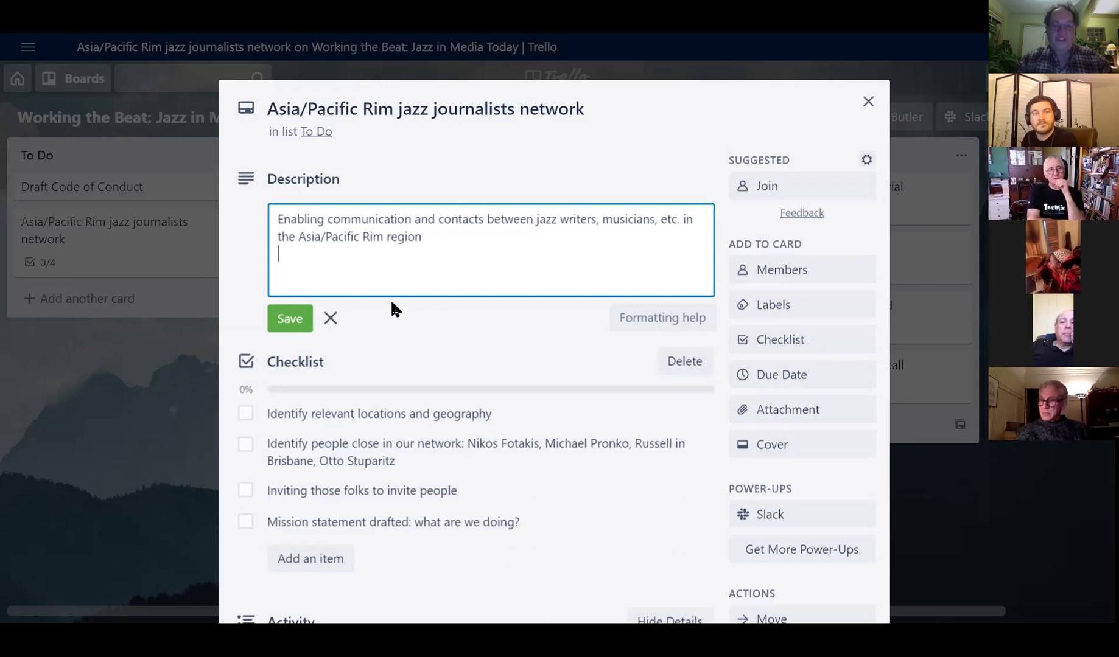
click(290, 319)
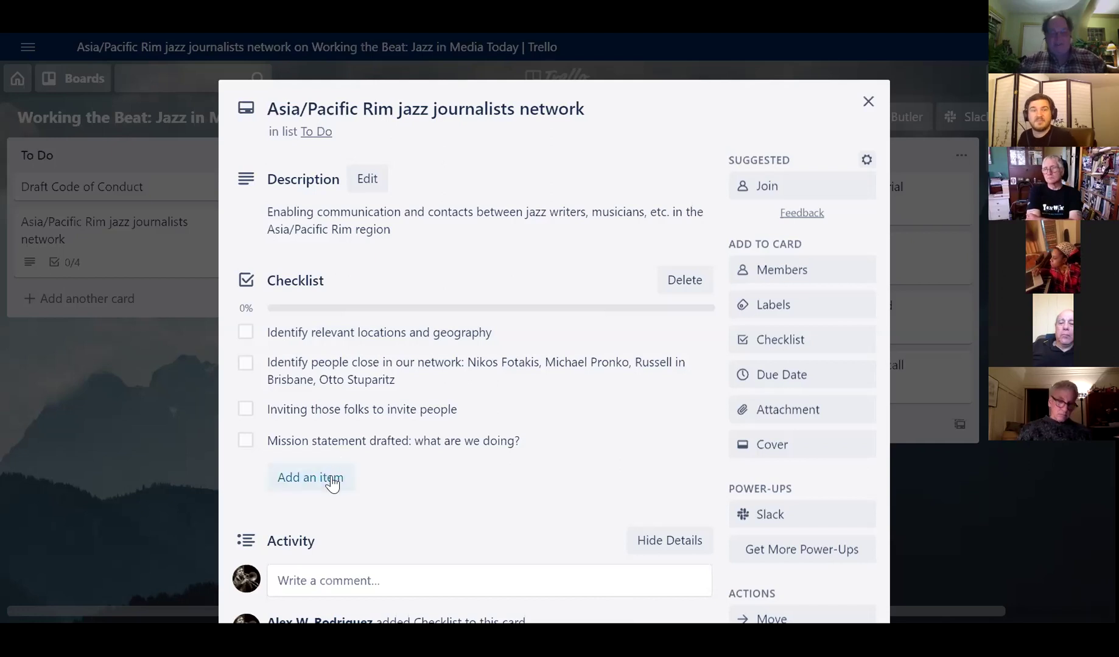
click(335, 478)
- Add 'Schedule zoom meeting' as the fifth checklist item and dismiss the empty entry
text(Sche)
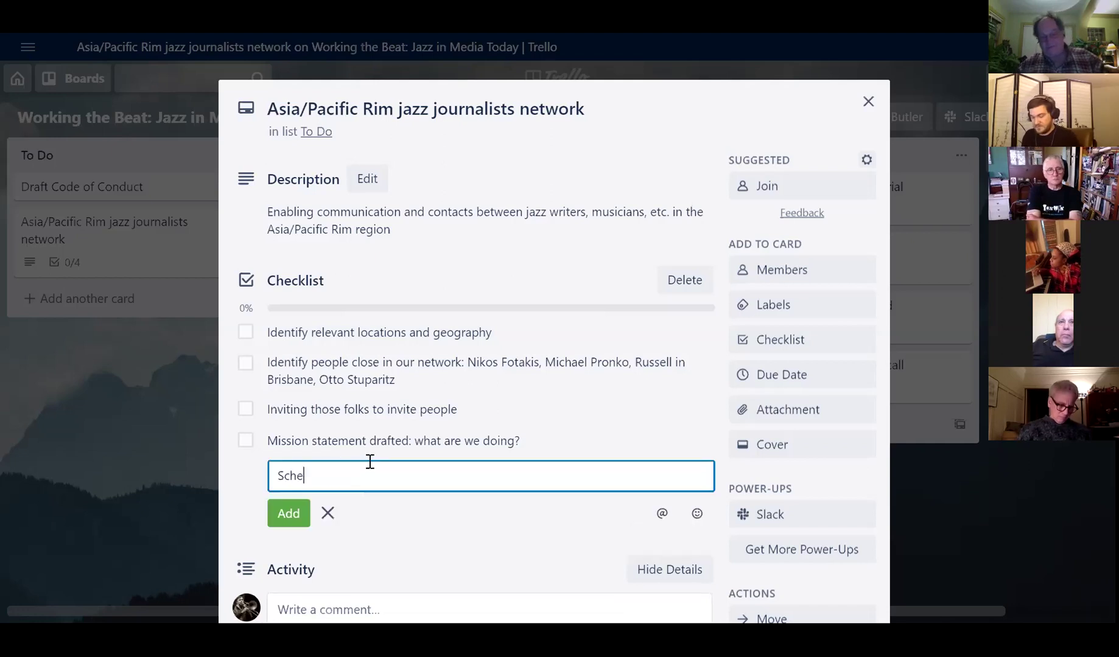
text(dule zoom meeting)
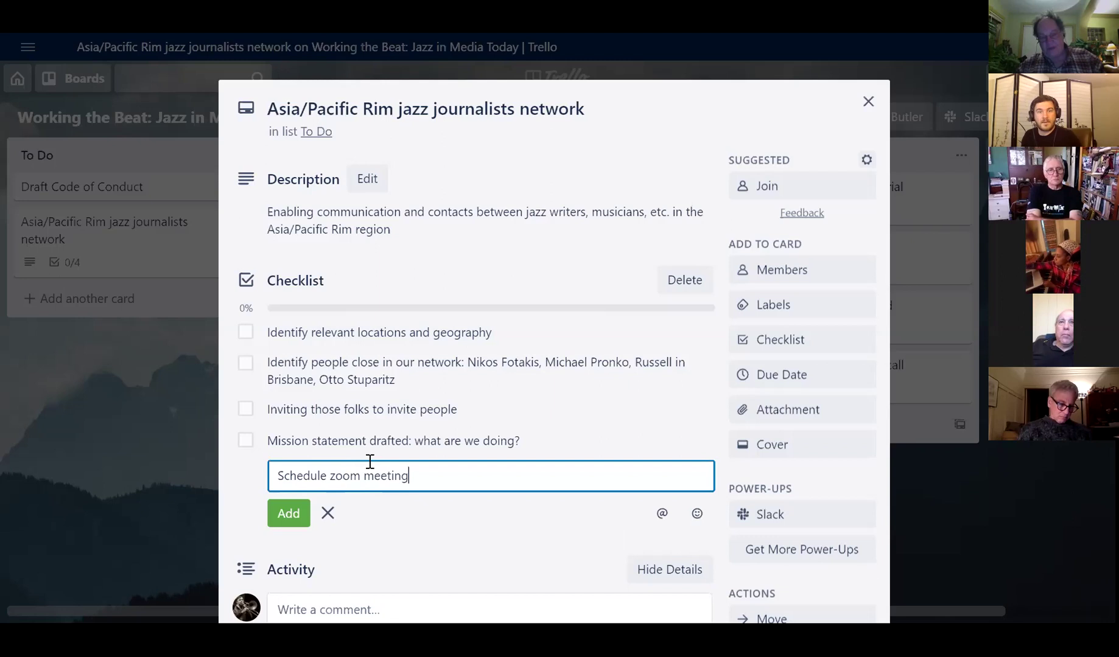
key(Return)
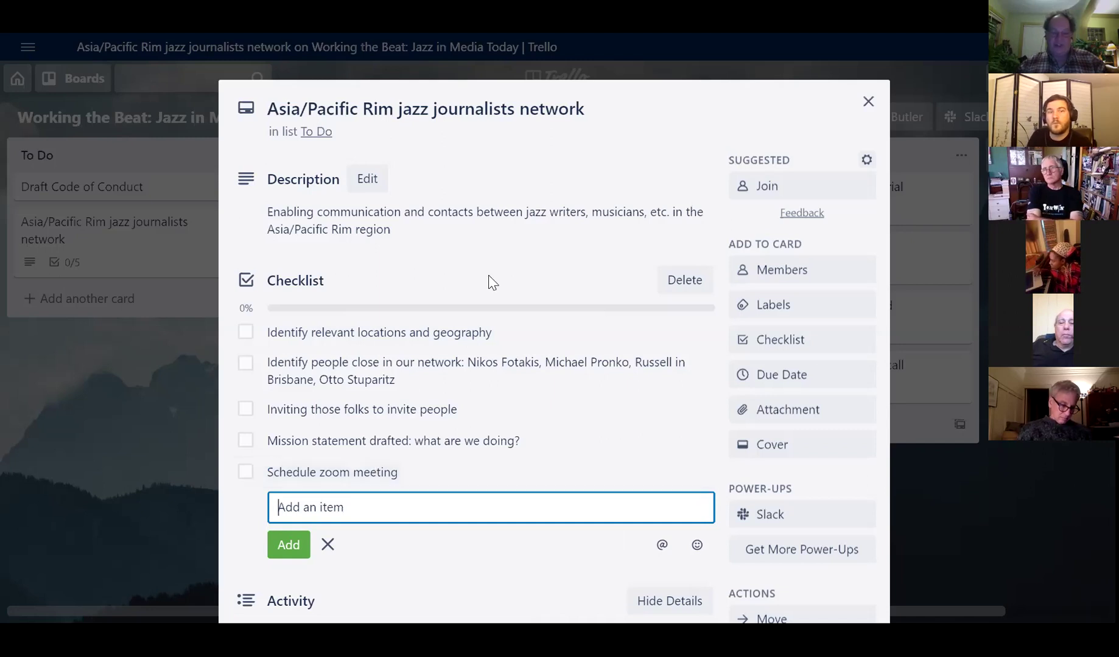
click(331, 547)
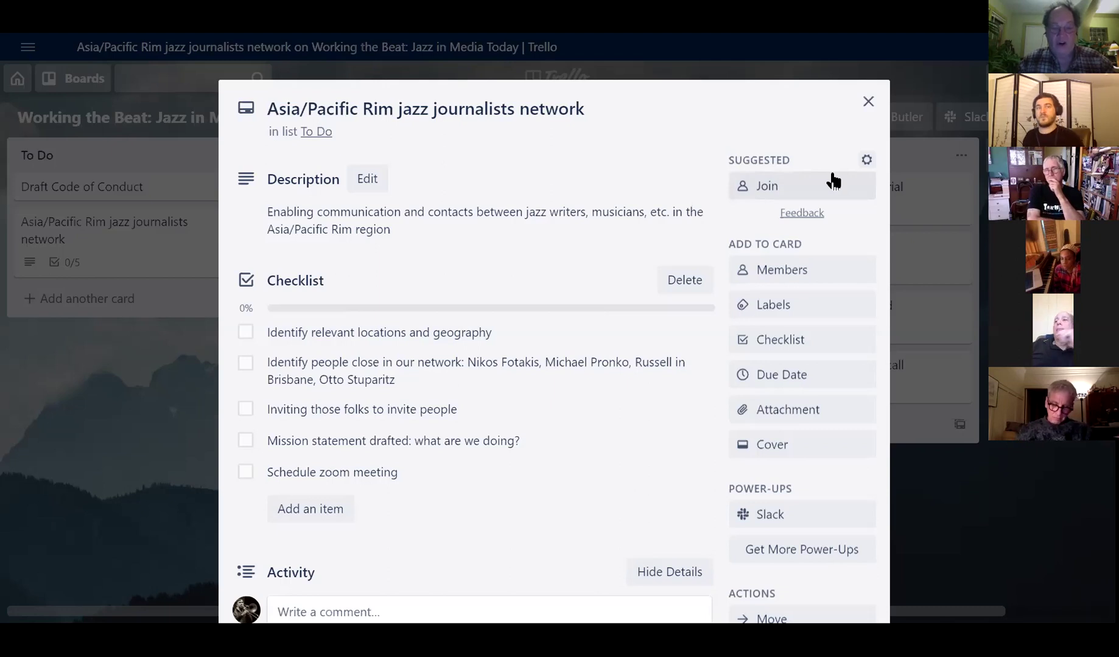
- Close the card to the board, then reopen the Asia/Pacific Rim jazz journalists network card
click(868, 102)
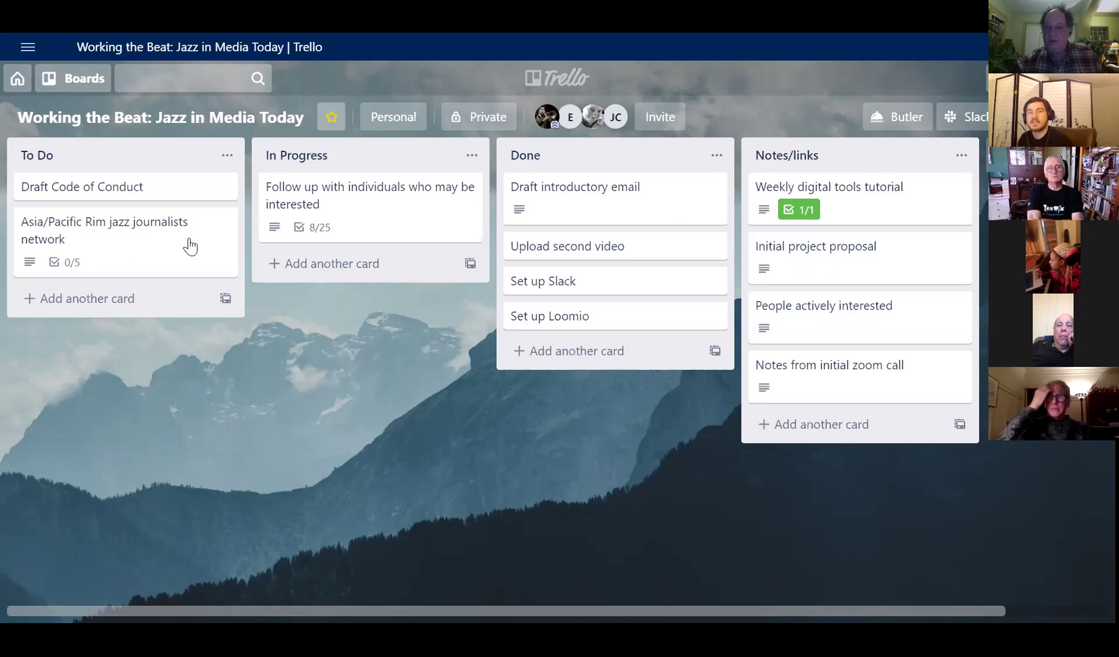
click(156, 266)
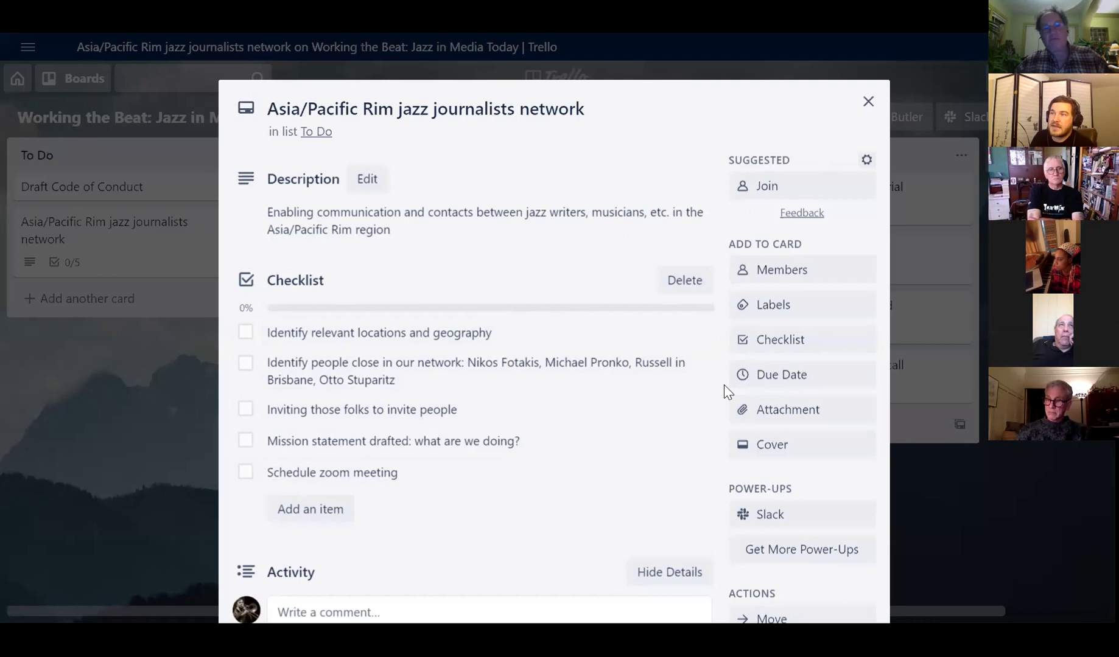
- Close, reopen and close the Asia/Pacific Rim jazz journalists network card to show it in To Do
click(866, 101)
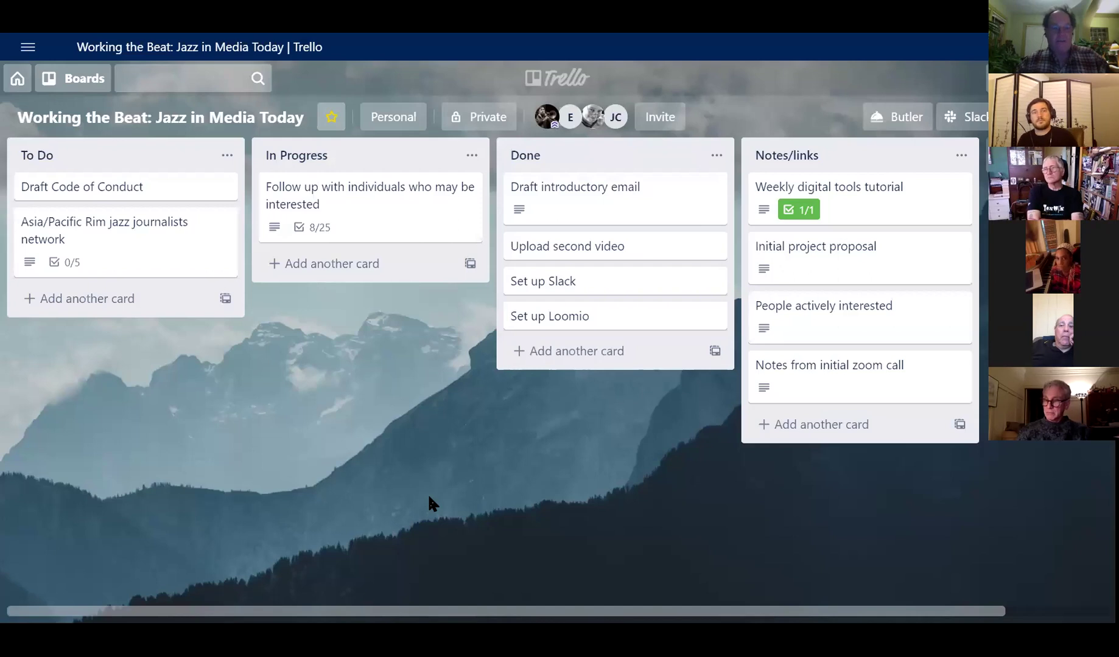
click(103, 241)
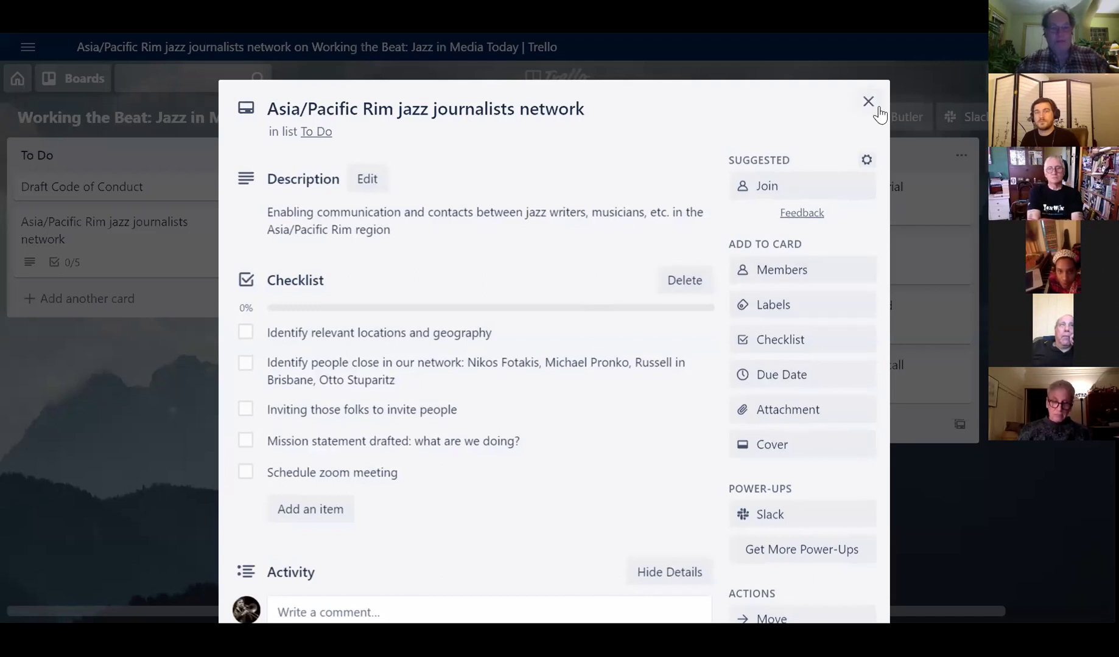
key(Escape)
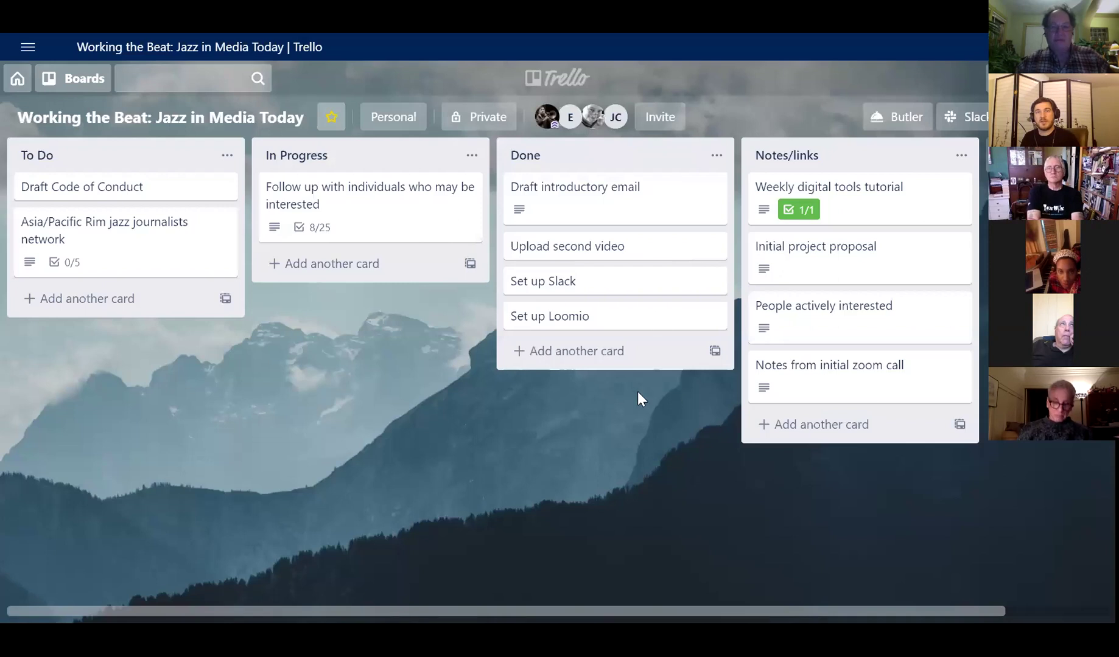